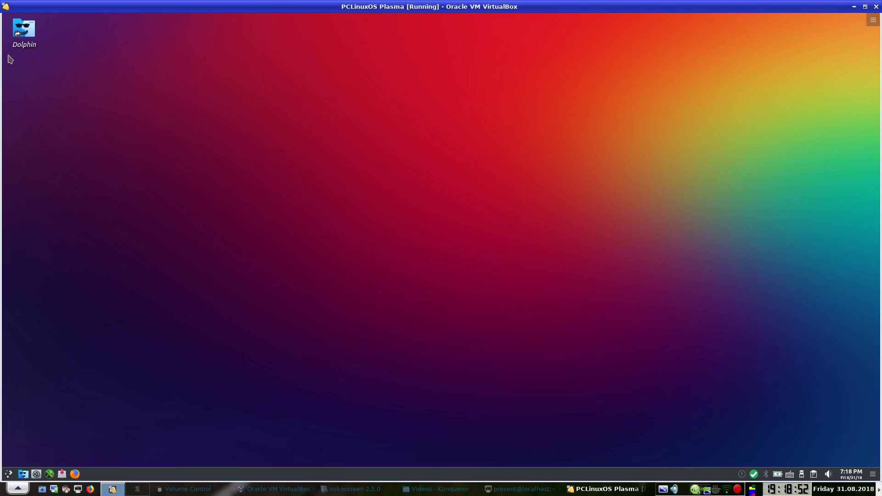
Step: Look inside the Downloads folder in the Dolphin file manager, then close it
left_click(22, 39)
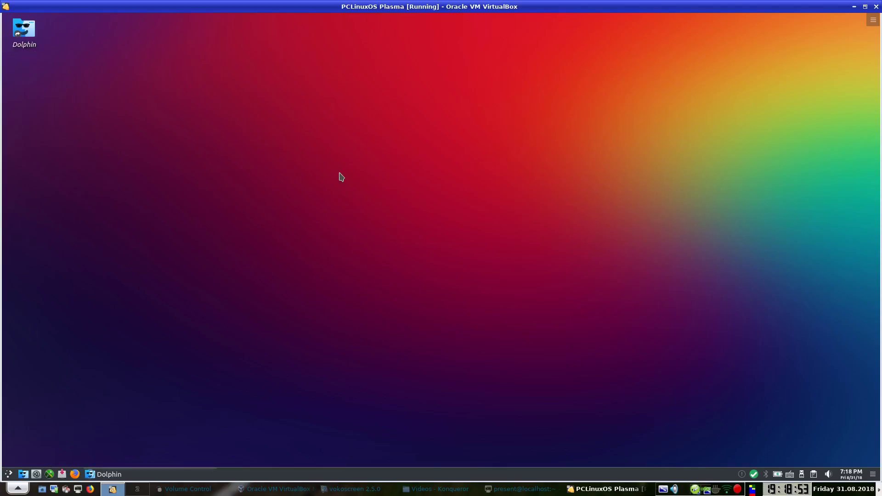
left_click(546, 198)
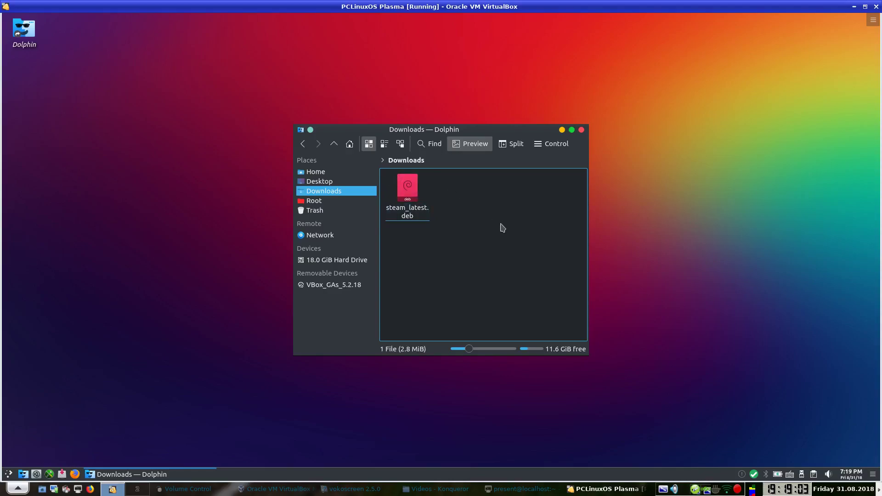
left_click(581, 130)
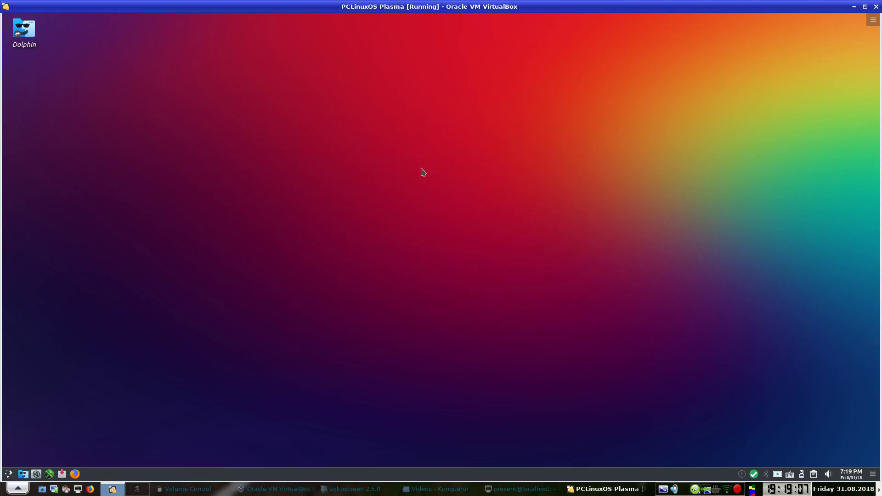
Step: Launch Synaptic Package Manager and authenticate with the root password
left_click(63, 476)
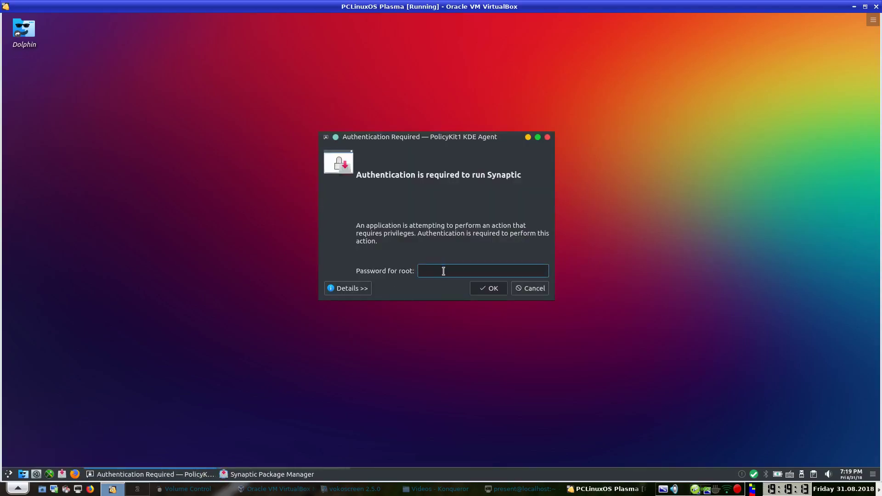
type("*******")
key("Return")
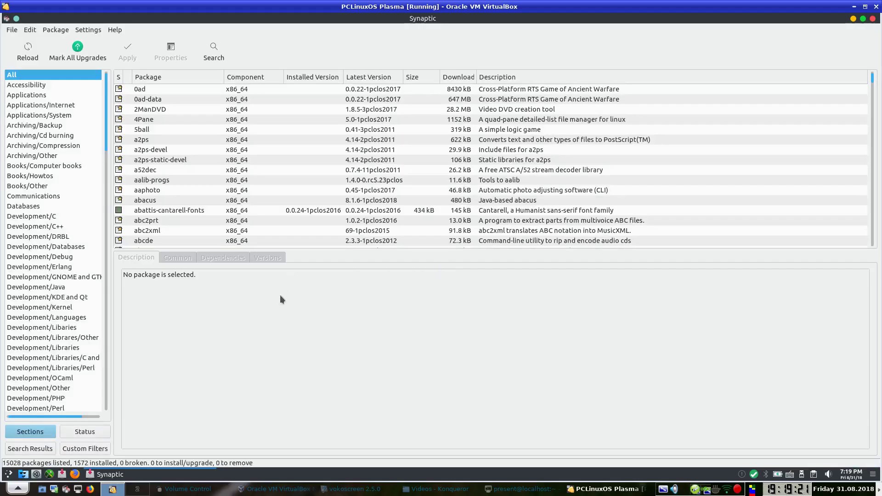
Step: Search package descriptions and names for 'alien' from the Status view
left_click(101, 432)
left_click(214, 52)
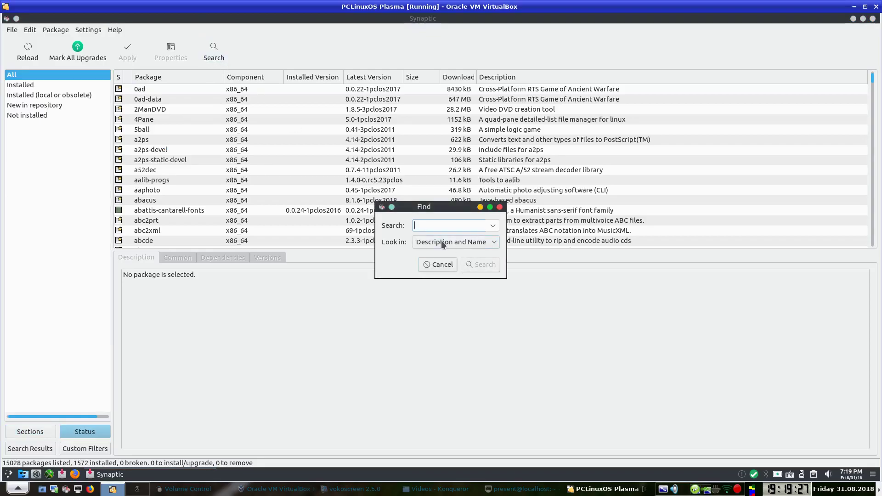
left_click(441, 241)
left_click(441, 240)
type("alien")
left_click(482, 265)
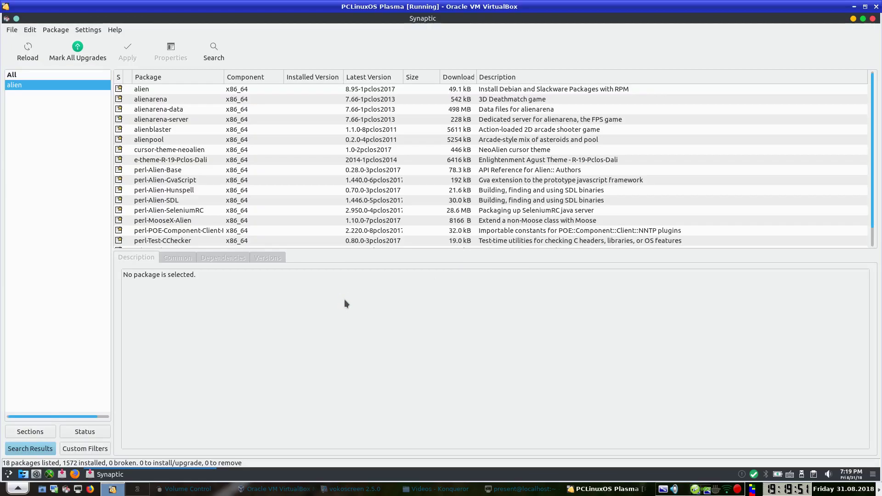
Step: Mark alien 8.95-1pclos2017 for installation and apply the change to install it
left_click(118, 90)
left_click(142, 108)
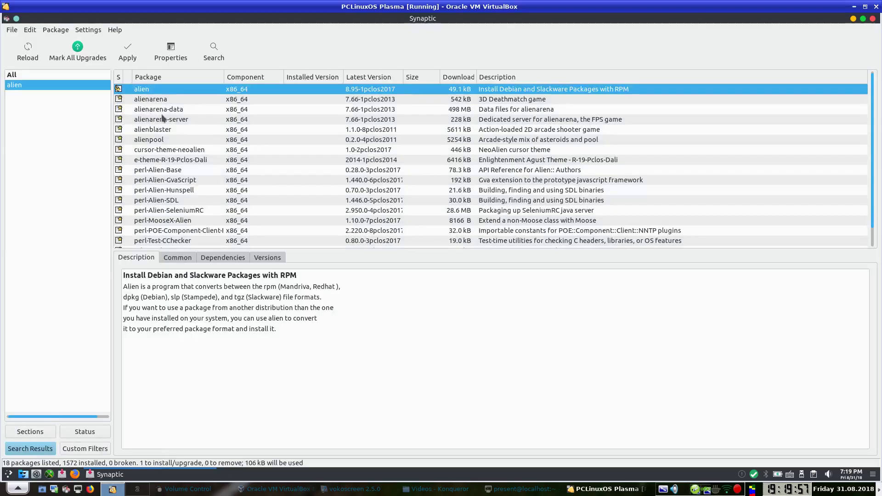
left_click(128, 52)
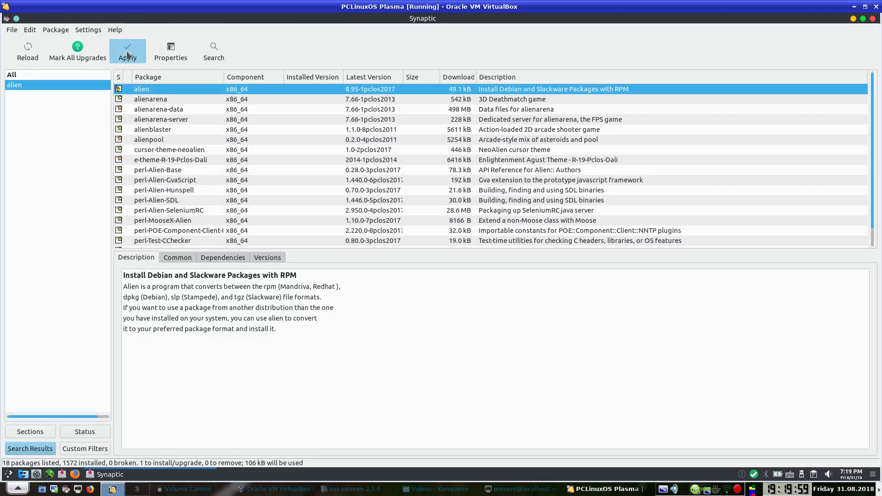
left_click(379, 205)
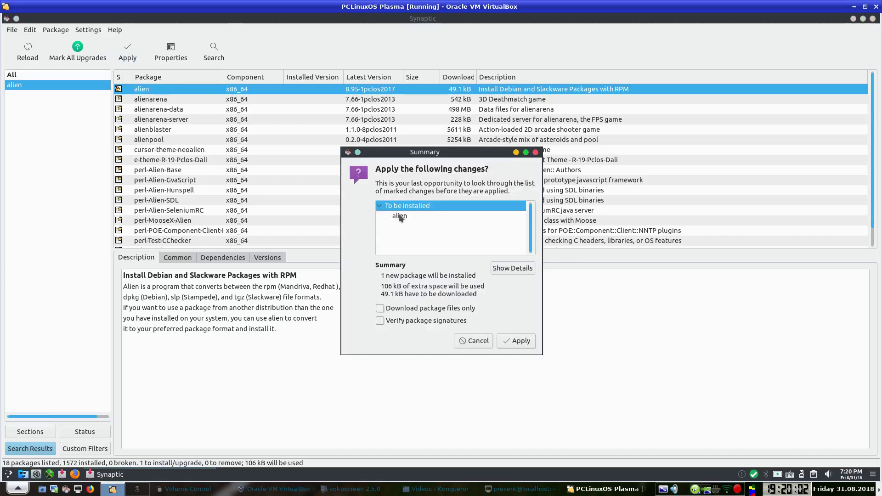
left_click(517, 342)
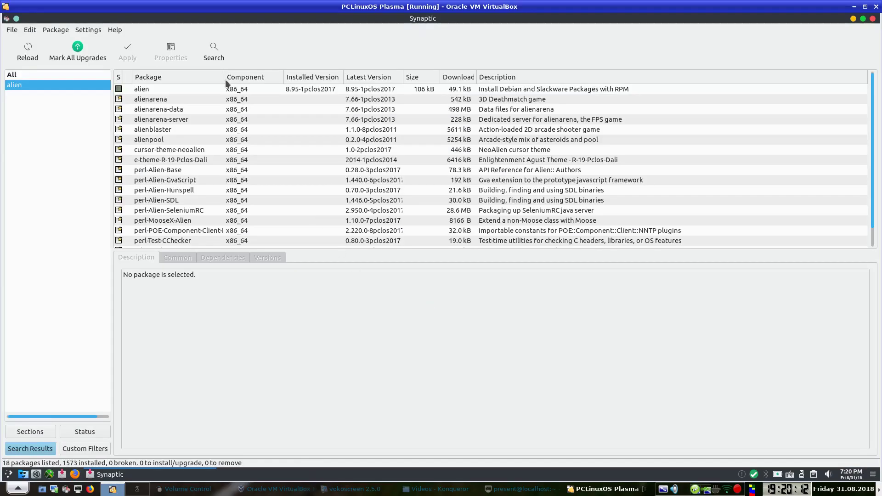
left_click(214, 51)
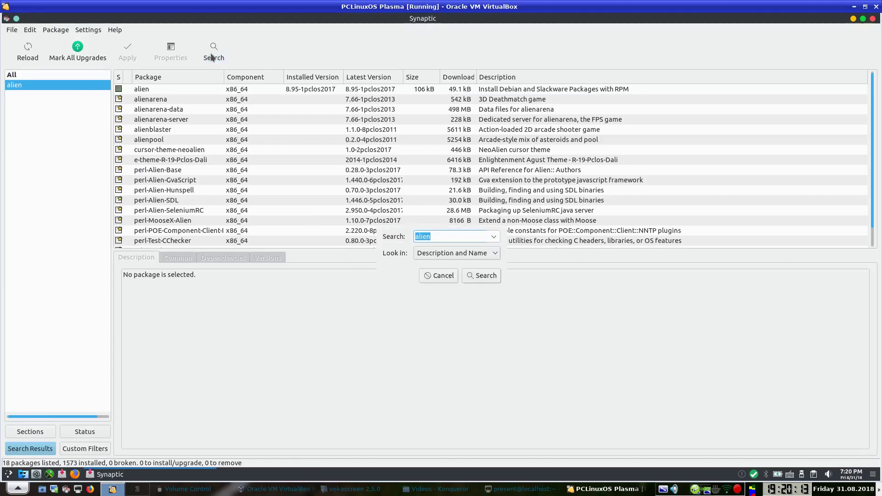
Step: Search Synaptic for 'dpkg' to confirm it is already installed
left_click(438, 237)
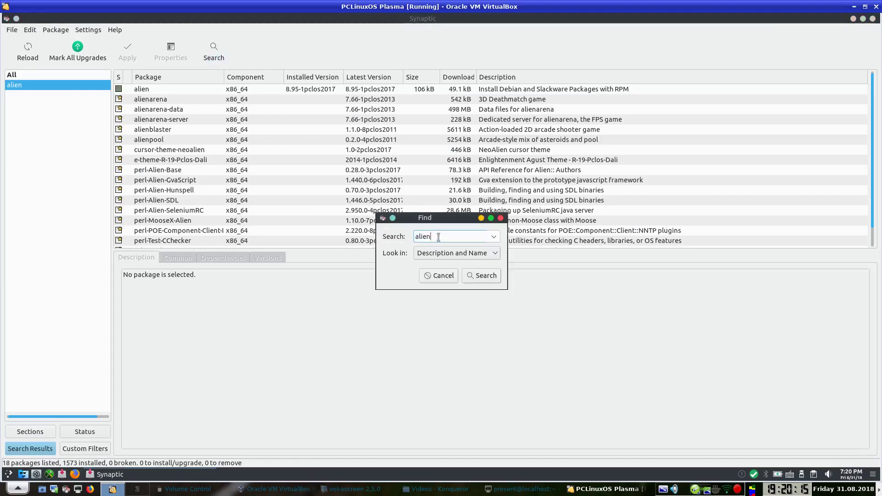
key("BackSpace")
key("BackSpace")
key("BackSpace")
key("BackSpace")
type("dp")
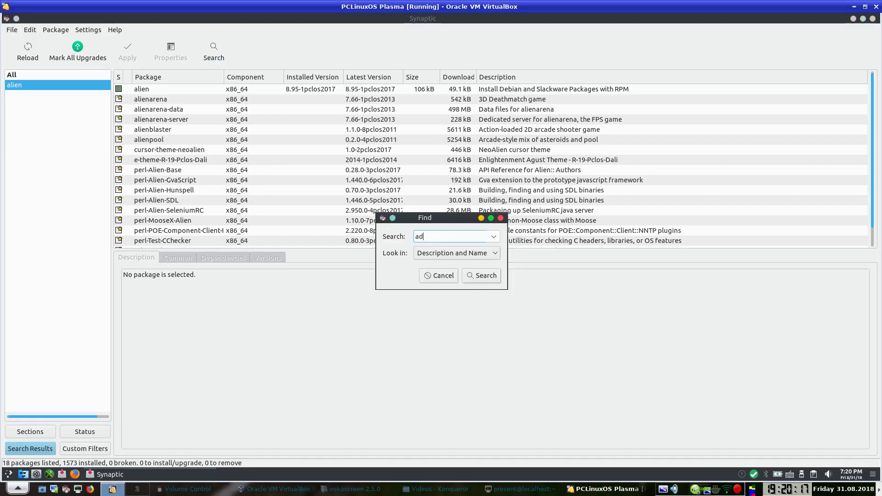
type("ter")
key("BackSpace")
key("BackSpace")
key("BackSpace")
key("BackSpace")
key("BackSpace")
key("BackSpace")
type("dpkg")
key("Return")
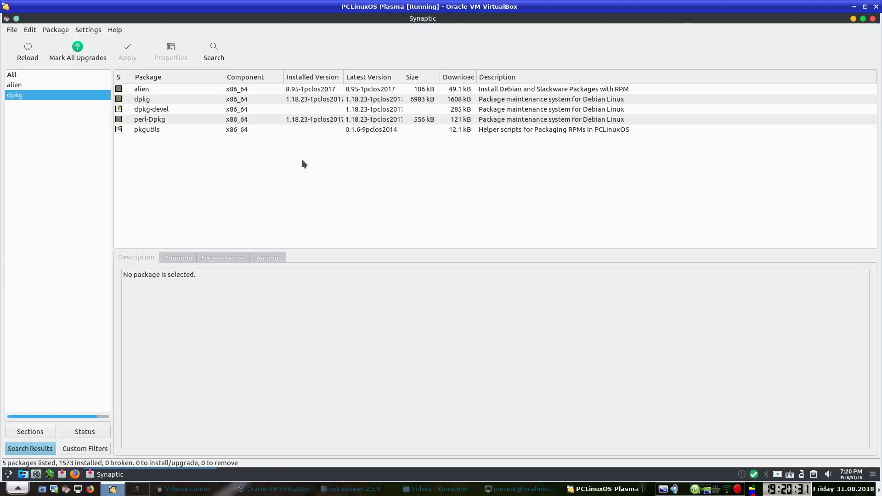
Step: Search for 'rpm-build', listing its three matching packages
left_click(213, 52)
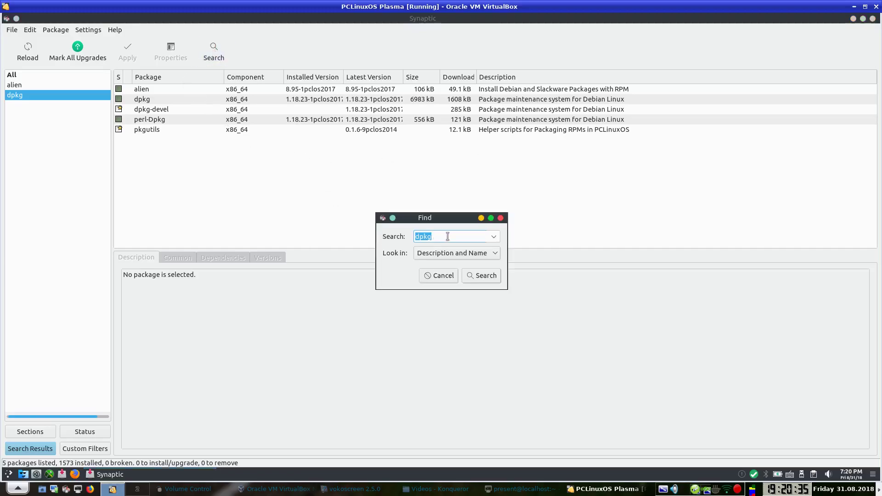
type("bind")
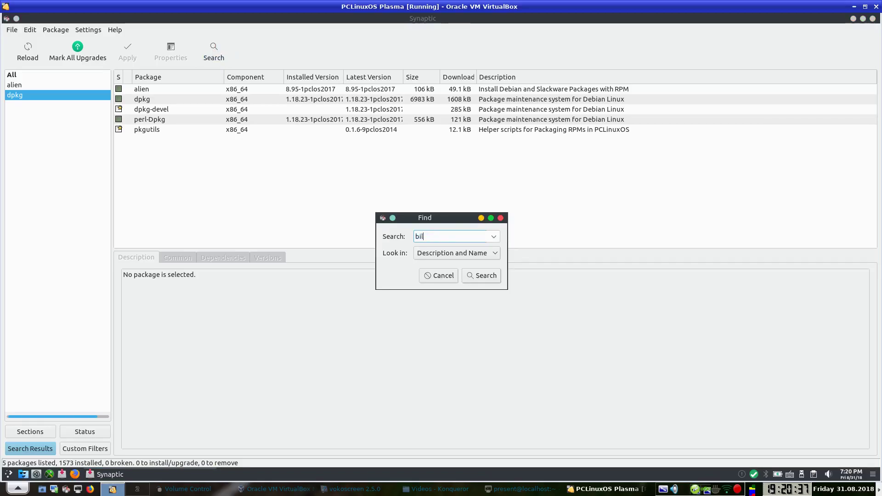
key("BackSpace")
key("BackSpace")
key("BackSpace")
key("BackSpace")
type("rpm-build")
key("Return")
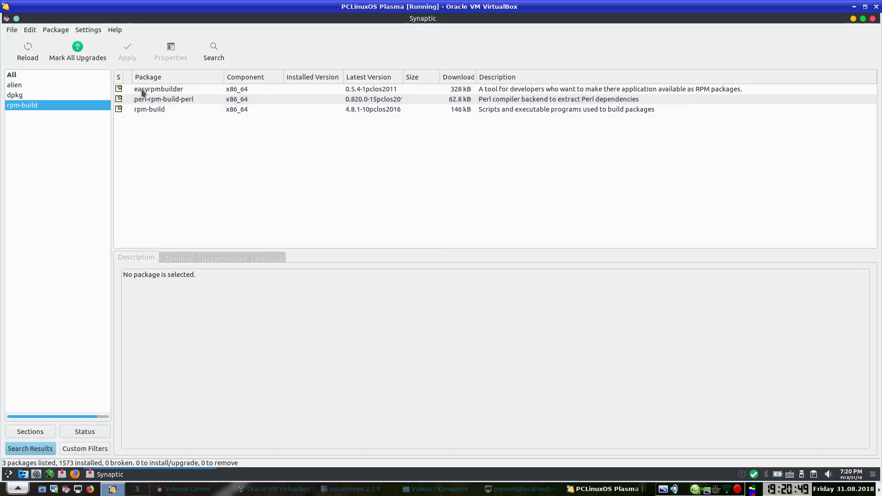
Step: Mark rpm-build for installation, accepting its required dependencies
left_click(118, 109)
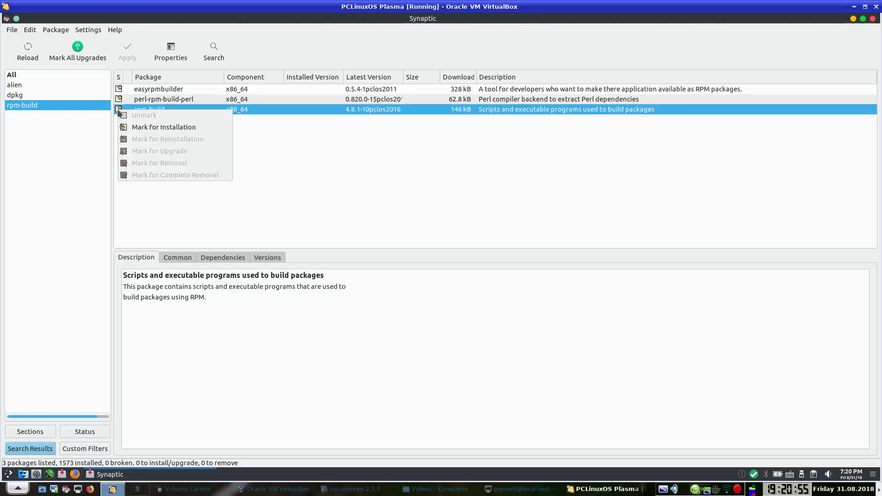
left_click(152, 128)
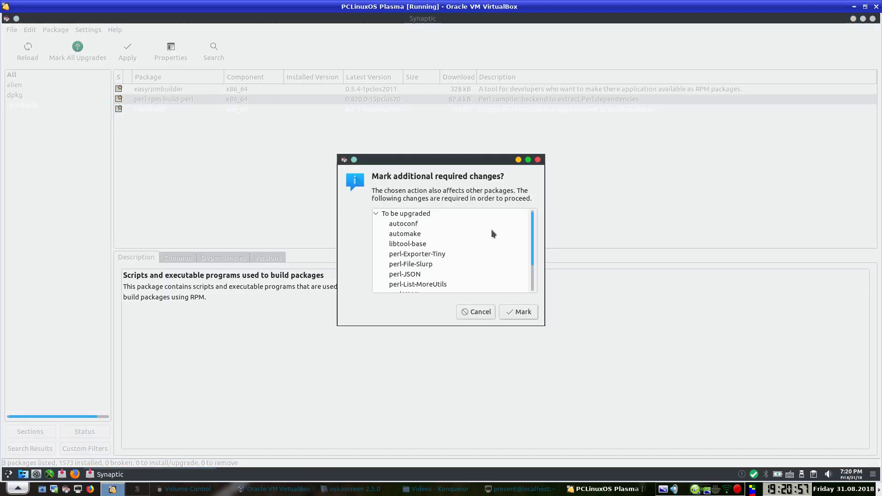
scroll(492, 230, "down", 3)
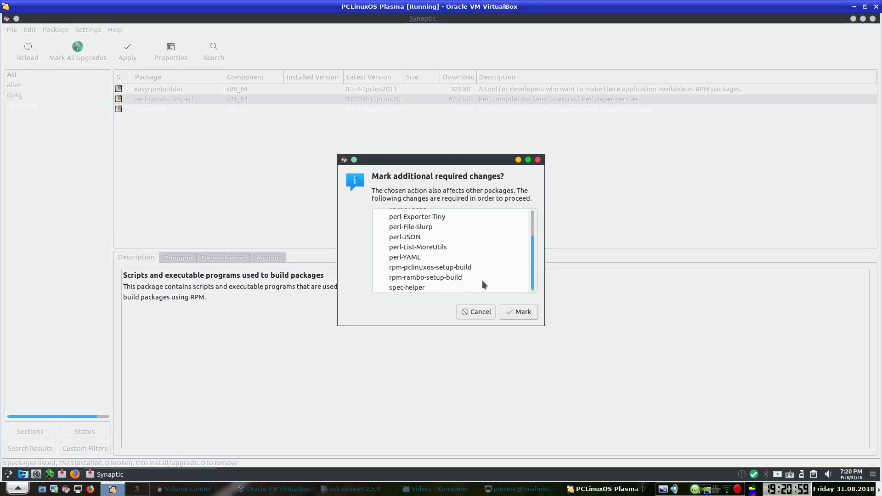
left_click(531, 314)
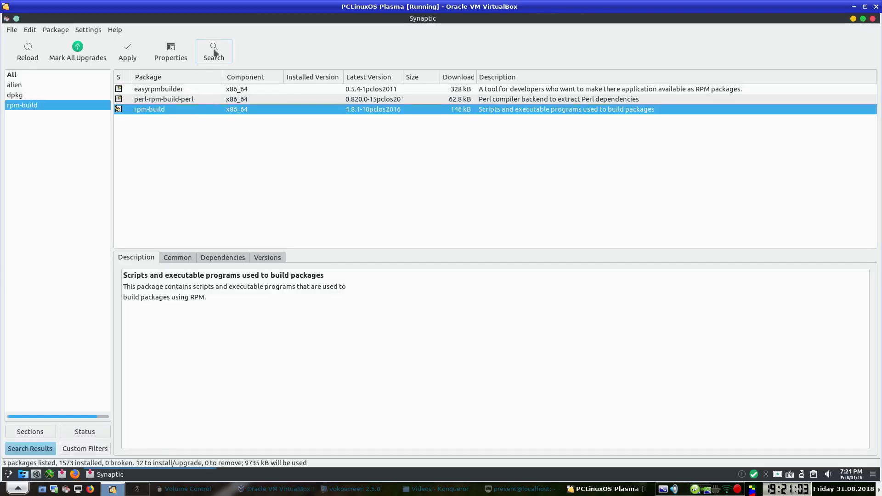
Step: Find ia32-libs, mark it for installation, and apply the 13 queued installs
left_click(214, 52)
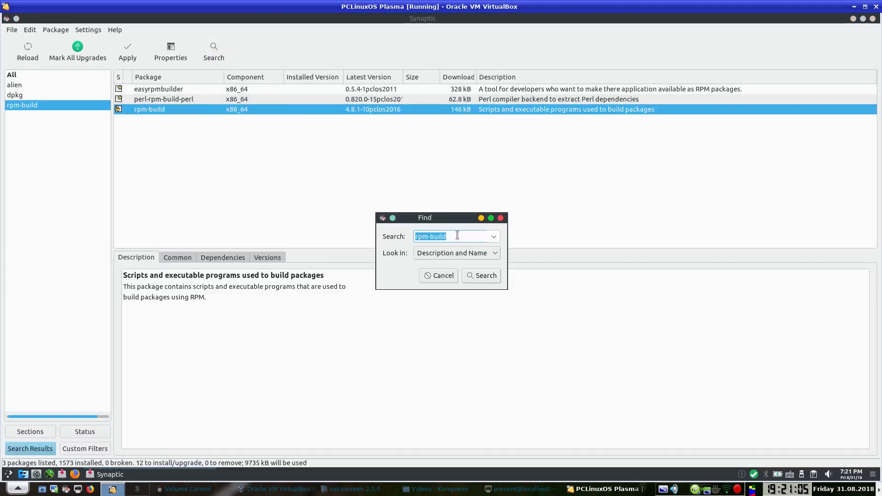
type("lib32")
key("BackSpace")
key("BackSpace")
key("BackSpace")
key("BackSpace")
key("BackSpace")
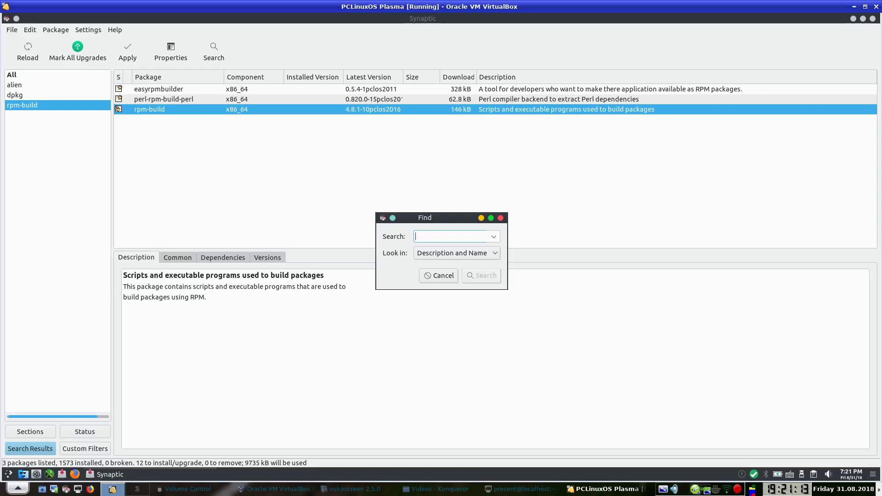
type("ia32-lin")
key("BackSpace")
type("bs")
key("Return")
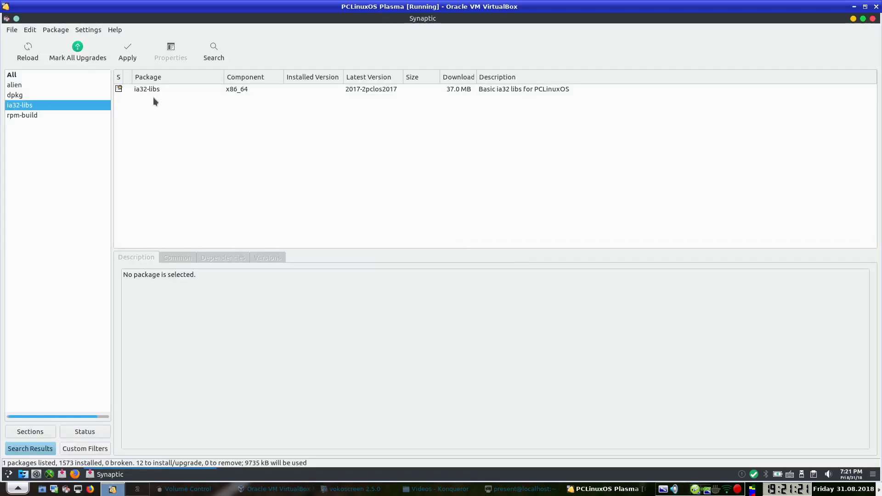
left_click(118, 89)
left_click(136, 107)
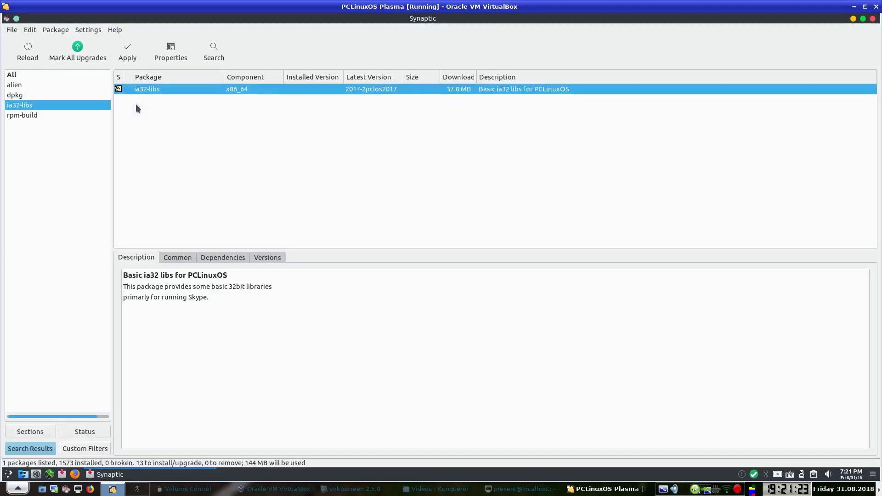
left_click(125, 55)
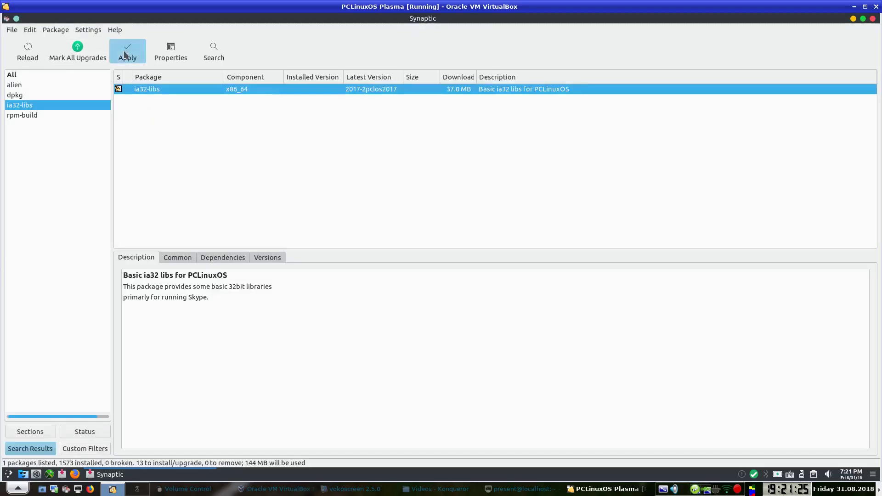
Step: Confirm the 13 package changes, let ia32-libs finish installing, then close Synaptic
left_click(522, 340)
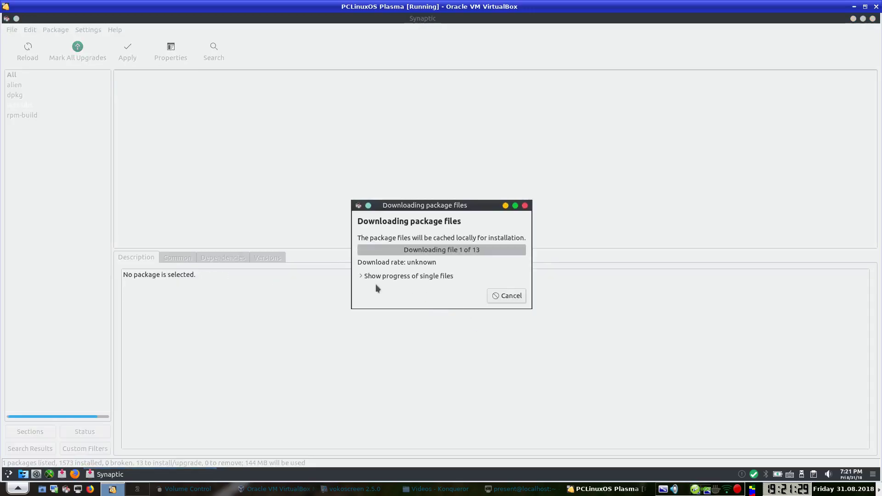
left_click(362, 276)
left_click_drag(435, 209, 399, 137)
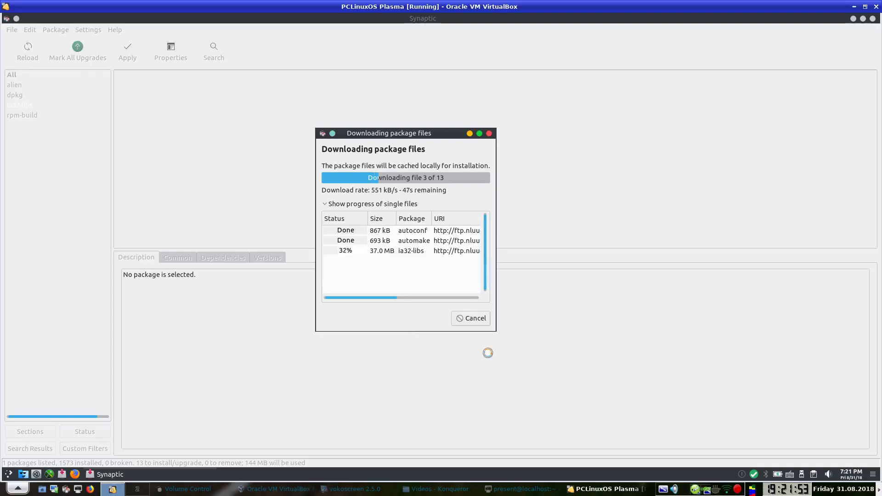
right_click(737, 489)
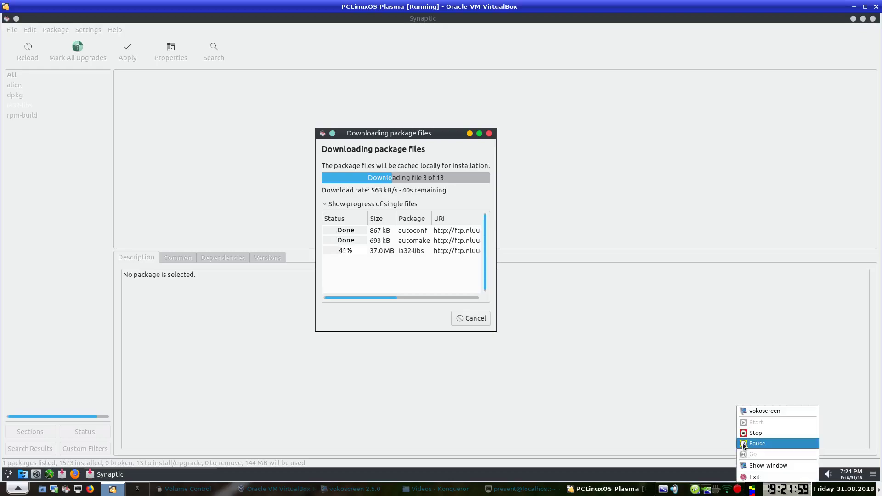
left_click(628, 402)
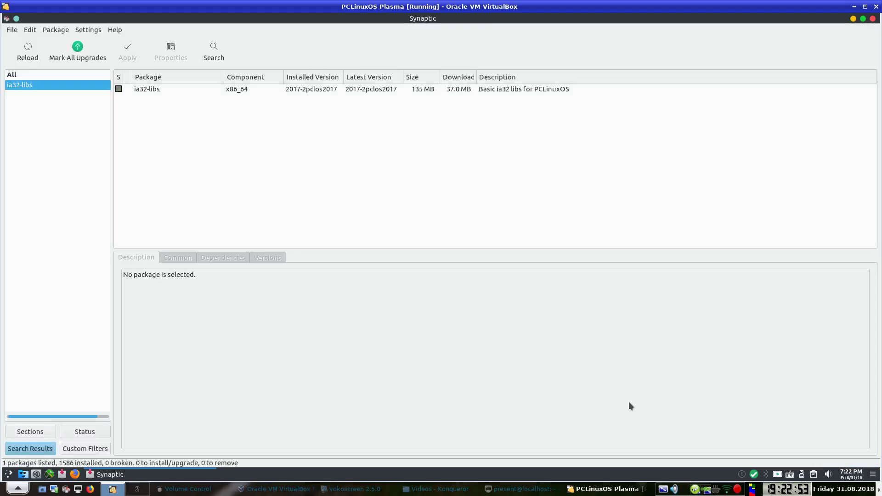
left_click(873, 19)
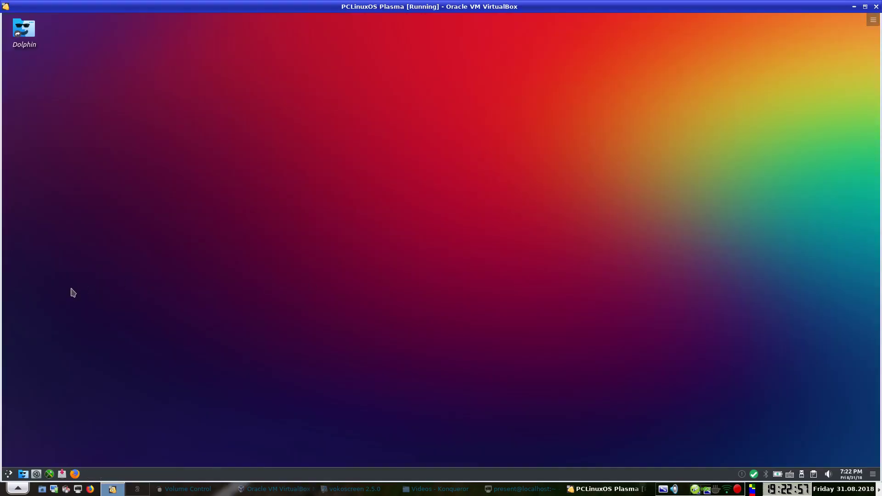
Step: Start Konsole from the Kickoff menu's Applications > More Applications category
left_click(10, 472)
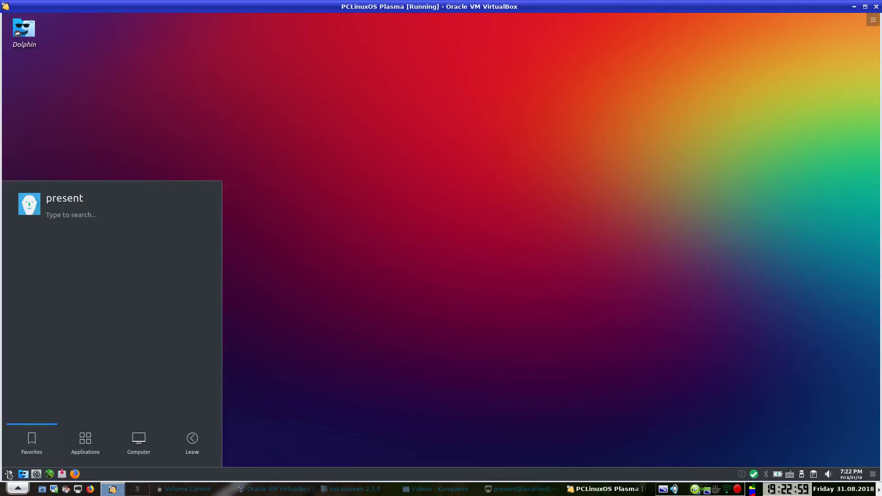
left_click(139, 452)
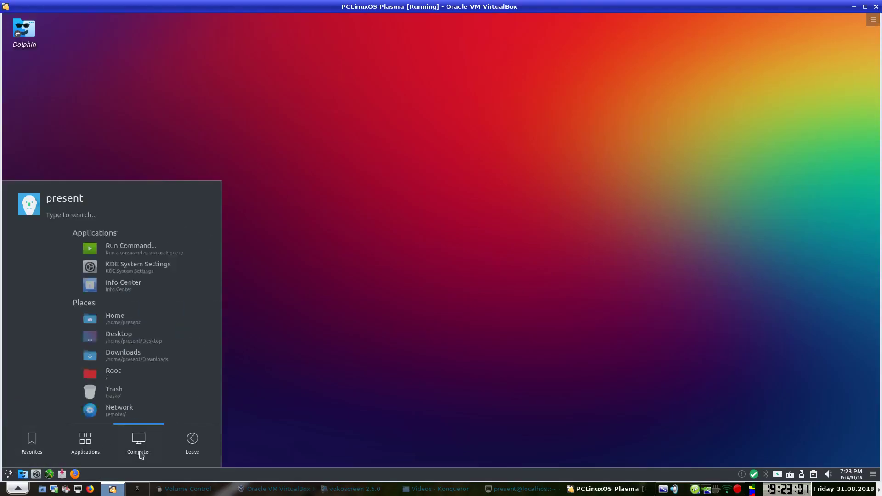
left_click(94, 444)
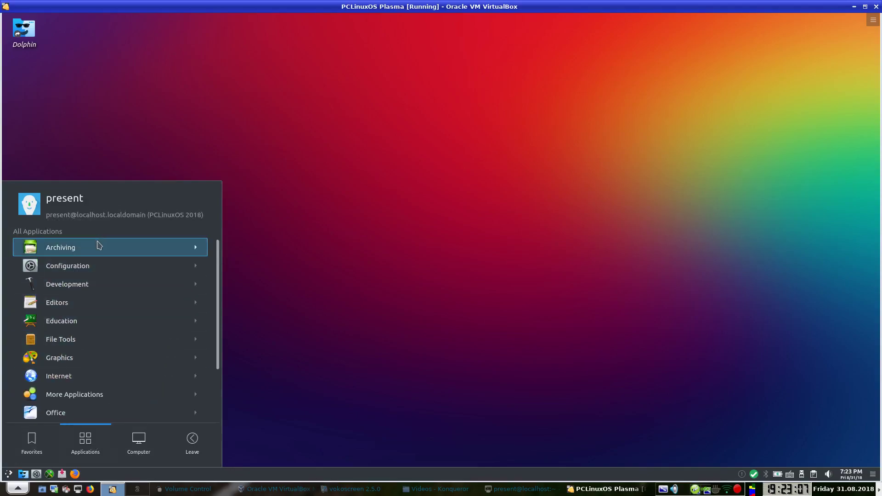
scroll(96, 247, "down", 2)
scroll(96, 247, "up", 2)
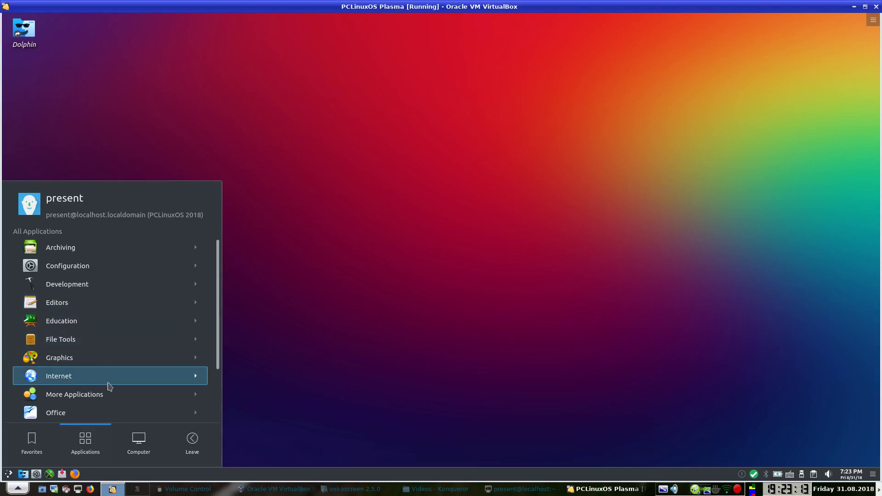
left_click(109, 396)
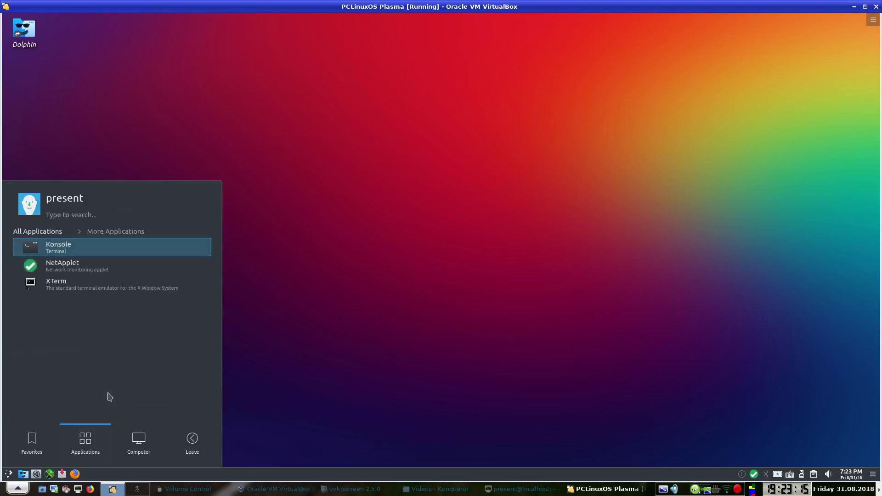
left_click(83, 250)
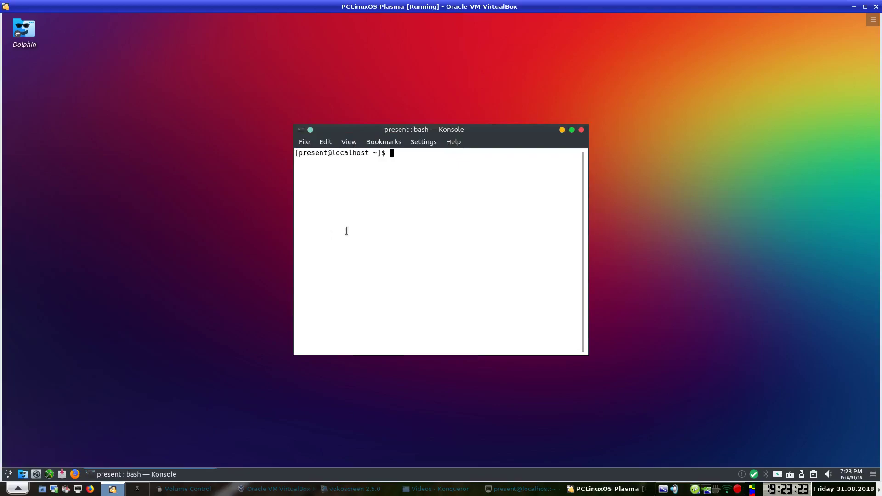
Step: Change into the Downloads folder and list its files
type("cd Down")
key("Tab")
key("Return")
type("ls")
key("Return")
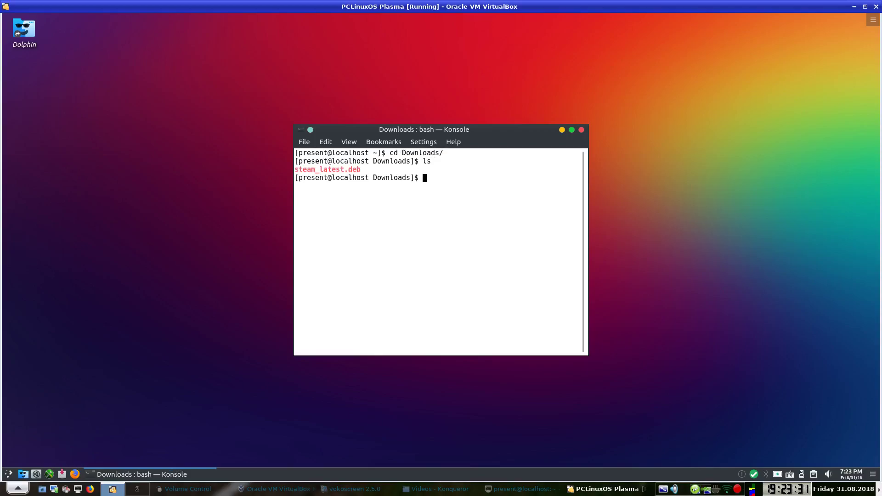
Step: Convert steam_latest.deb to an RPM with alien -r
type("alien -r s")
key("Tab")
key("Return")
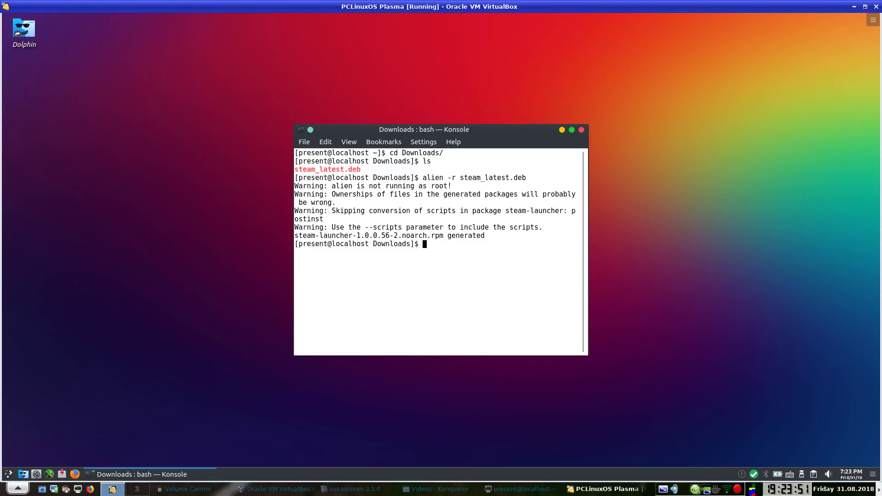
Step: Switch to root with su, retrying the password until the third attempt succeeds
type("su")
key("Return")
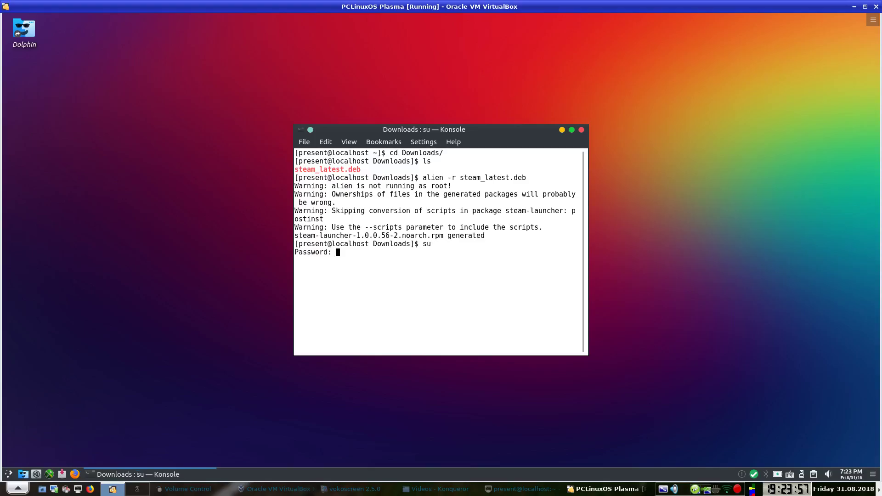
key("Return")
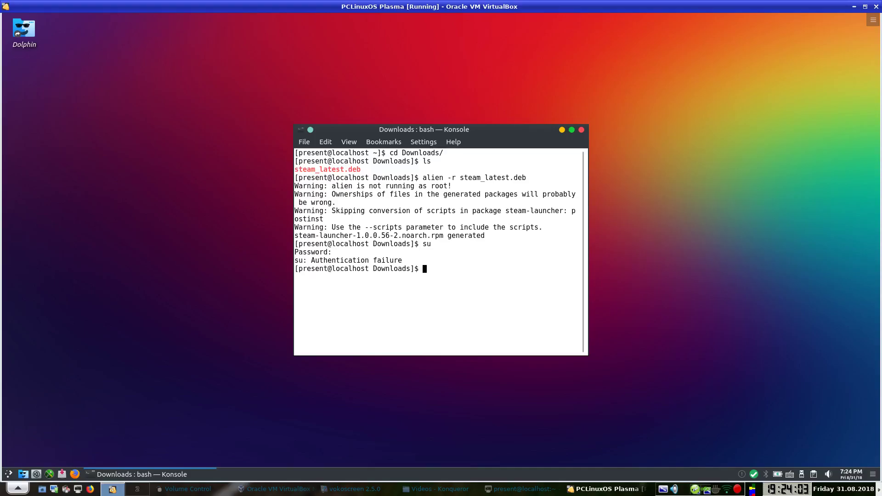
type("su")
key("Return")
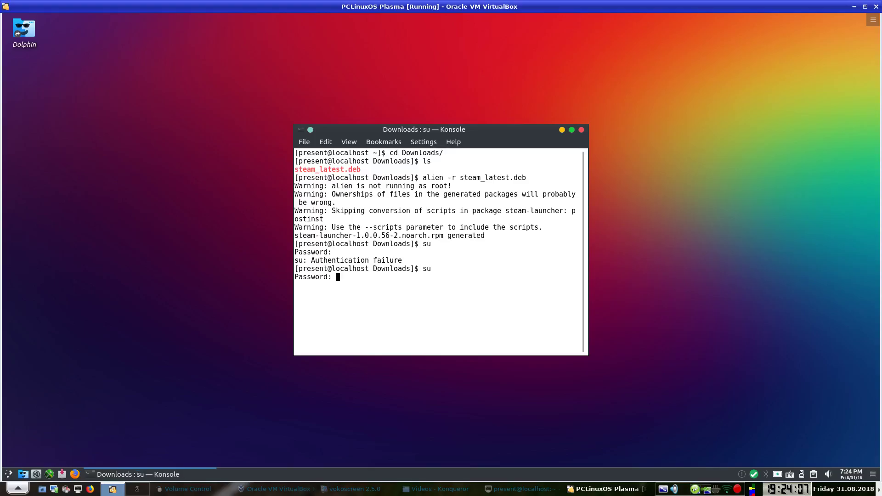
key("Return")
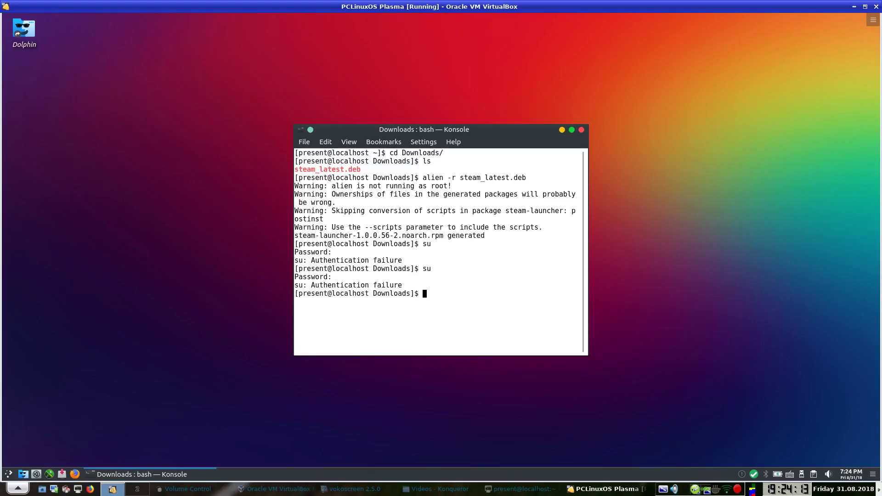
type("su")
key("Return")
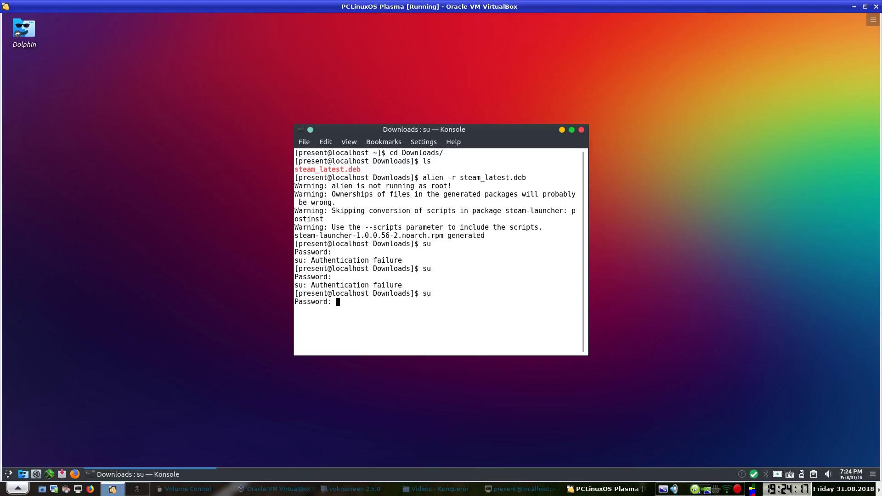
key("Return")
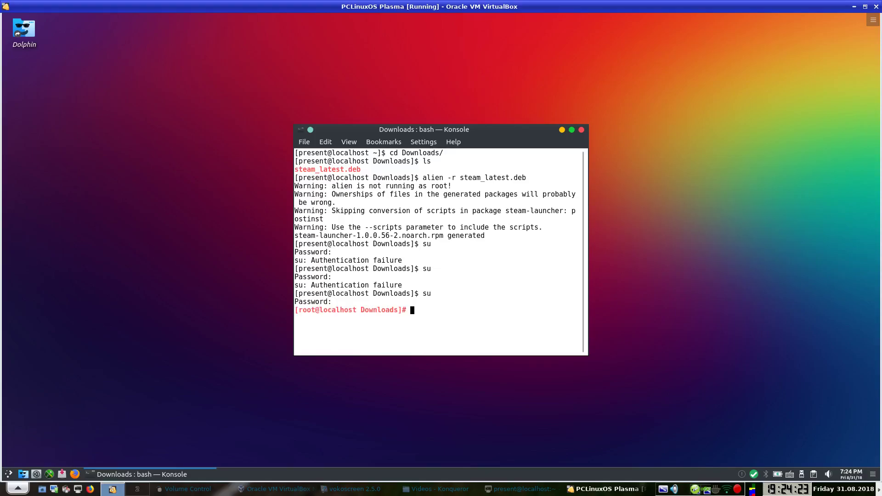
Step: Install steam-launcher-1.0.0.56-2.noarch.rpm with apt-get install, pasting the file name from alien's output
type("rpm -")
type("i")
key("BackSpace")
key("BackSpace")
key("BackSpace")
key("BackSpace")
key("BackSpace")
key("BackSpace")
key("BackSpace")
type("ap[t")
key("BackSpace")
key("BackSpace")
type("t -ge")
key("BackSpace")
key("BackSpace")
key("BackSpace")
key("BackSpace")
type("-get install")
left_click_drag(295, 235, 445, 236)
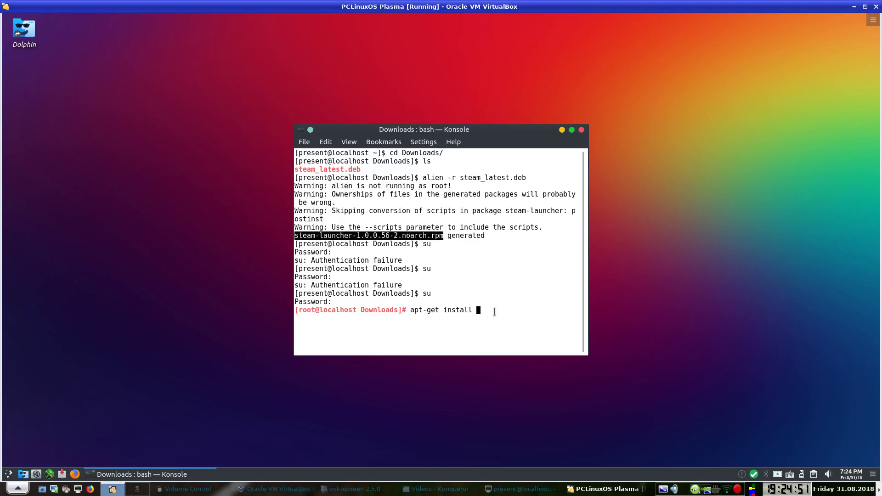
middle_click(494, 312)
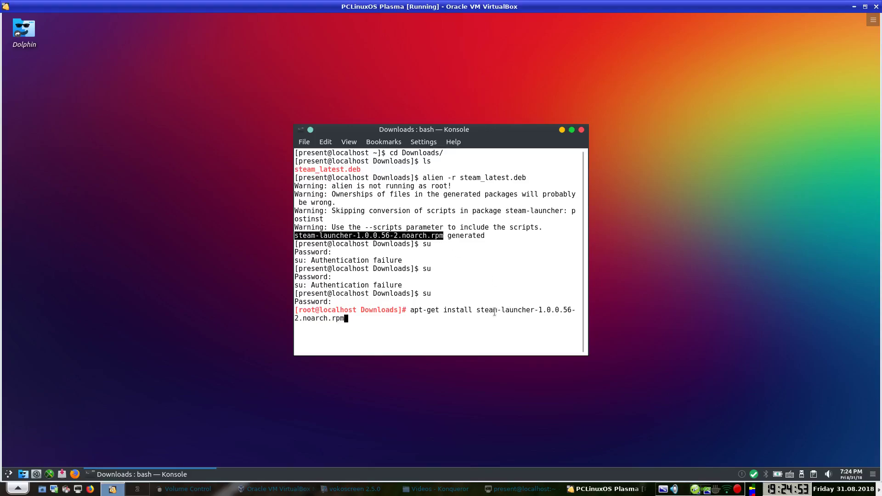
key("Return")
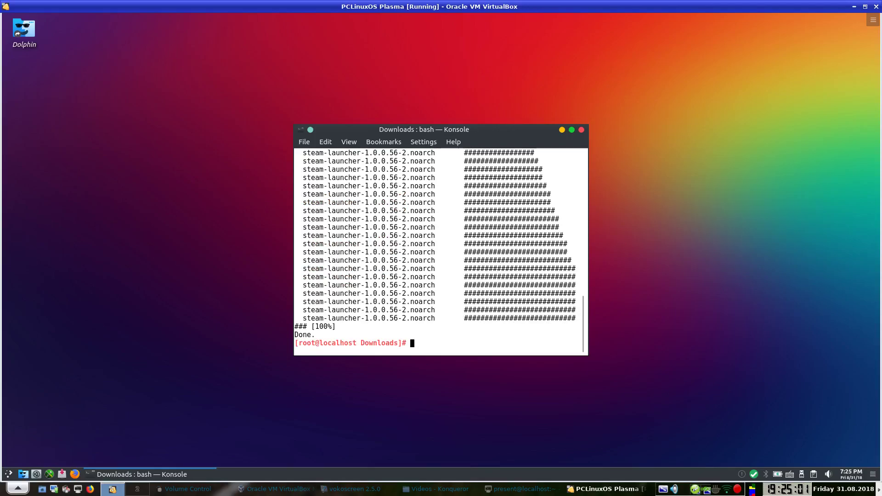
type("exit")
Step: Exit the root shell and run steam as the regular user
key("Return")
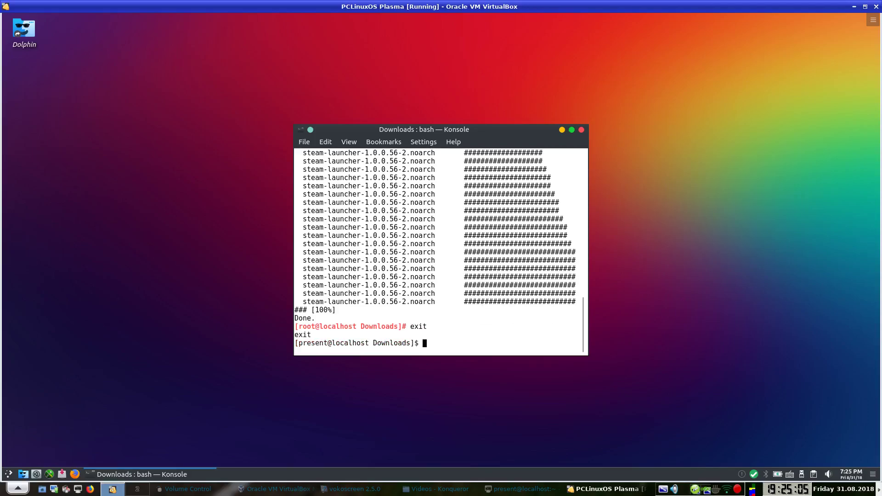
type("steam")
key("Return")
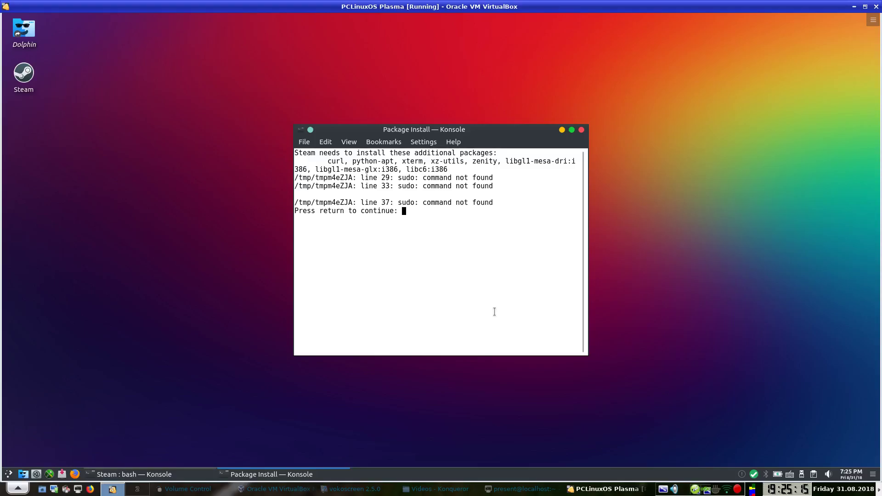
Step: Continue past the additional-packages prompt so Steam's update downloads, then pause the screen recording
key("Return")
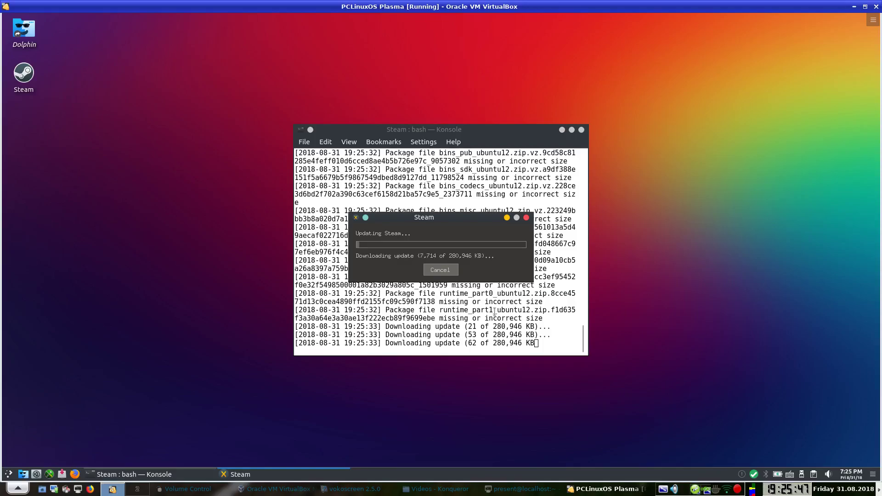
right_click(737, 489)
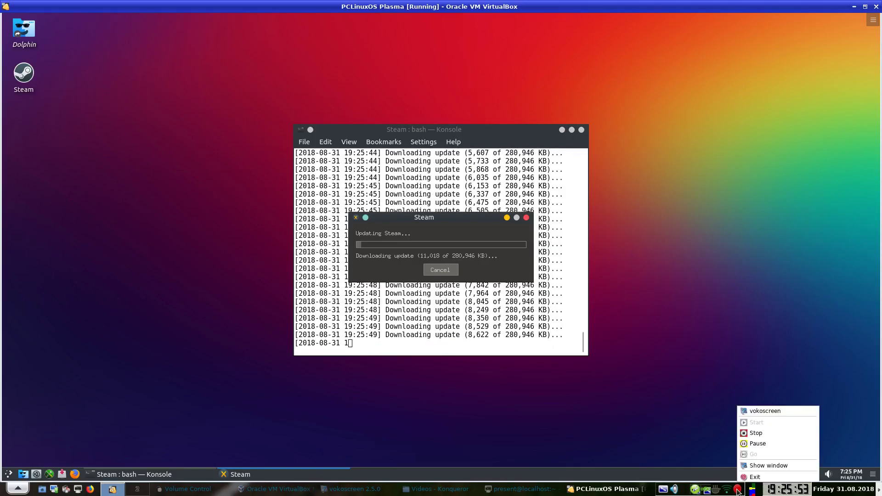
left_click(755, 443)
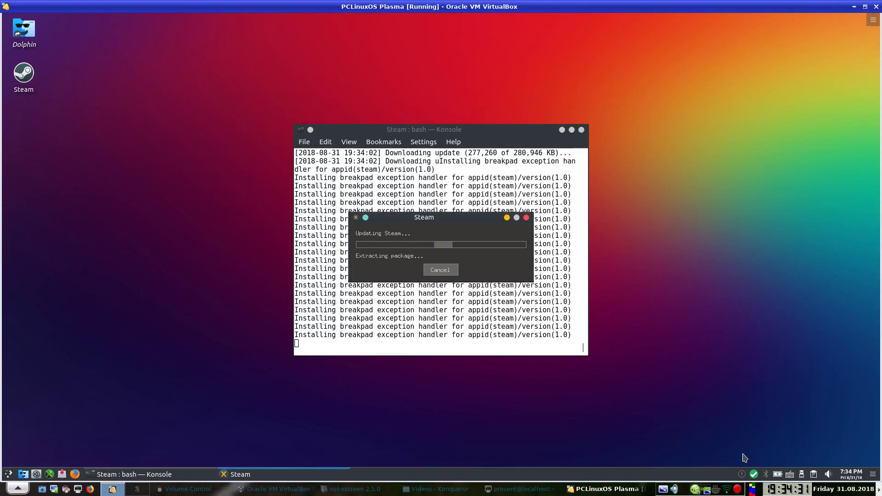
Step: Rearrange the terminal and Steam update windows and continue past the second additional-packages prompt
left_click_drag(421, 132, 181, 100)
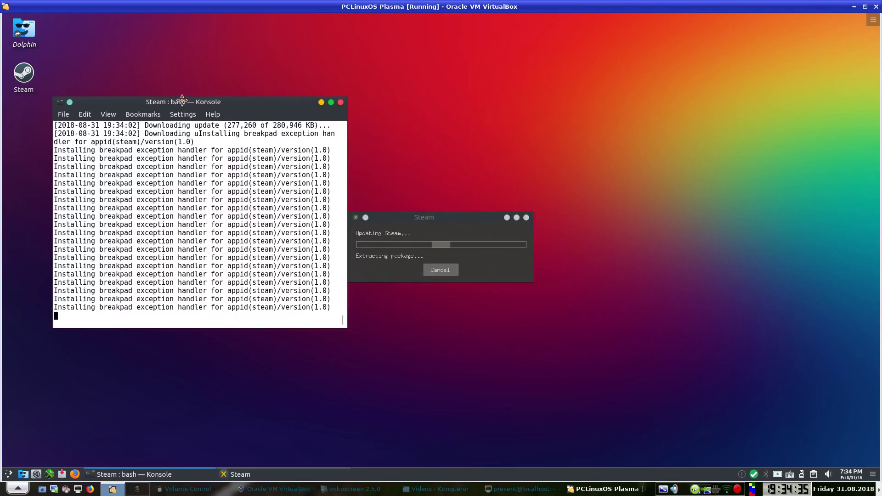
left_click_drag(440, 216, 500, 198)
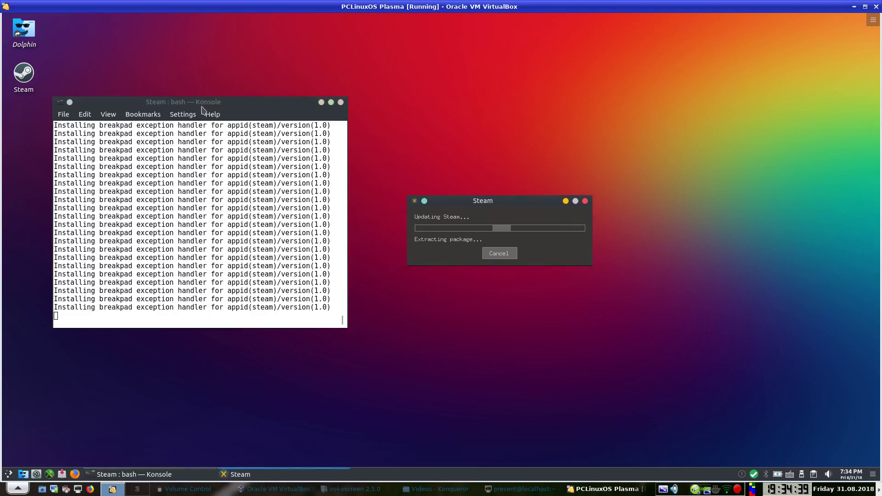
left_click_drag(202, 102, 259, 102)
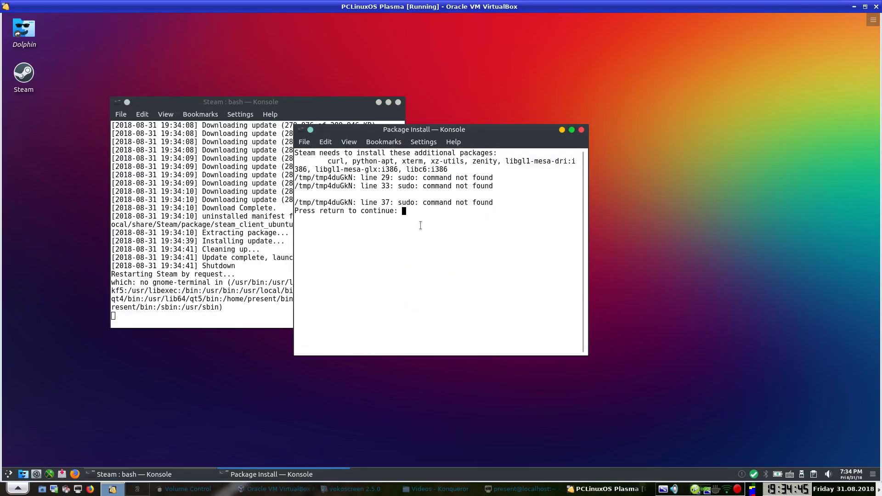
key("Return")
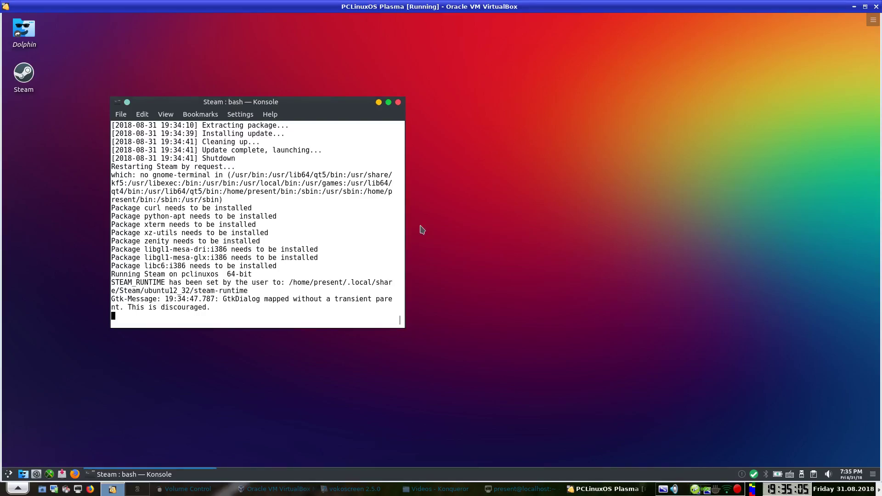
left_click_drag(257, 102, 421, 95)
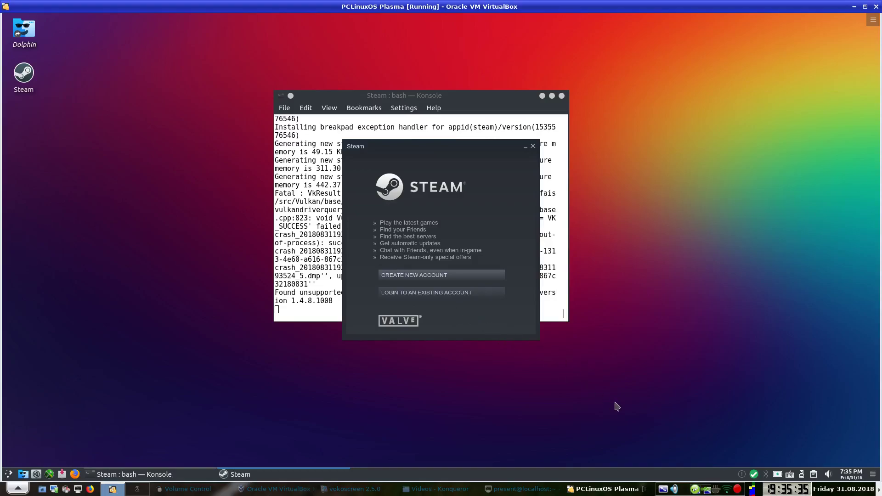
Step: Check the network applet's menu, then resume recording from the screen recorder's tray menu
right_click(754, 475)
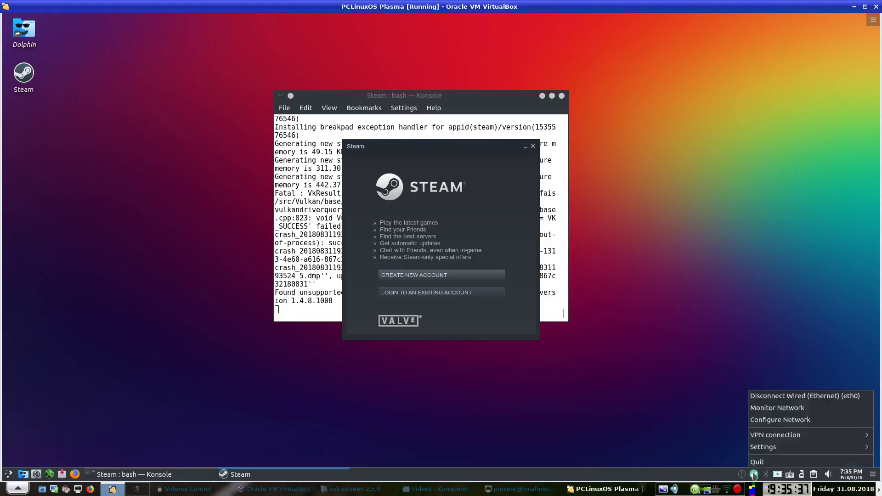
left_click(754, 474)
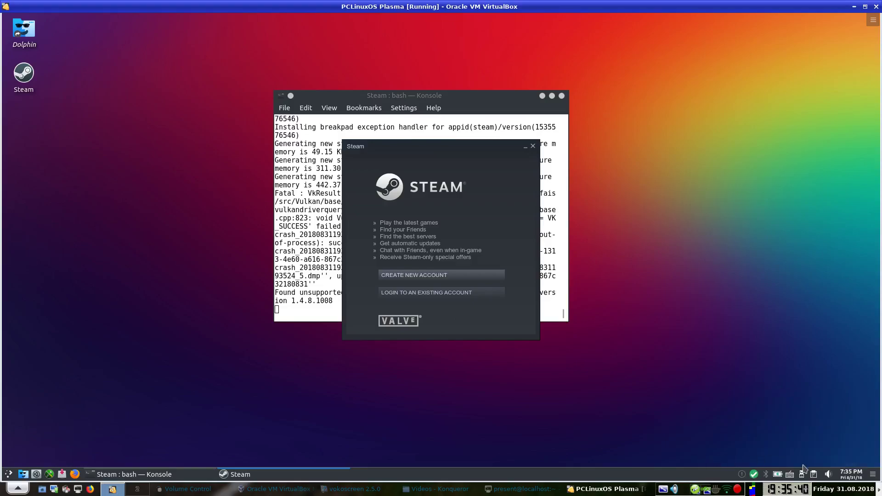
right_click(737, 490)
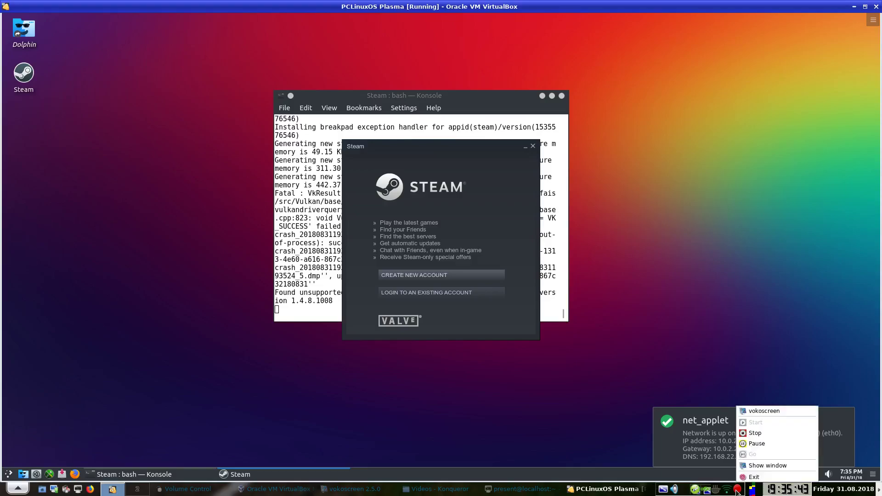
left_click(751, 443)
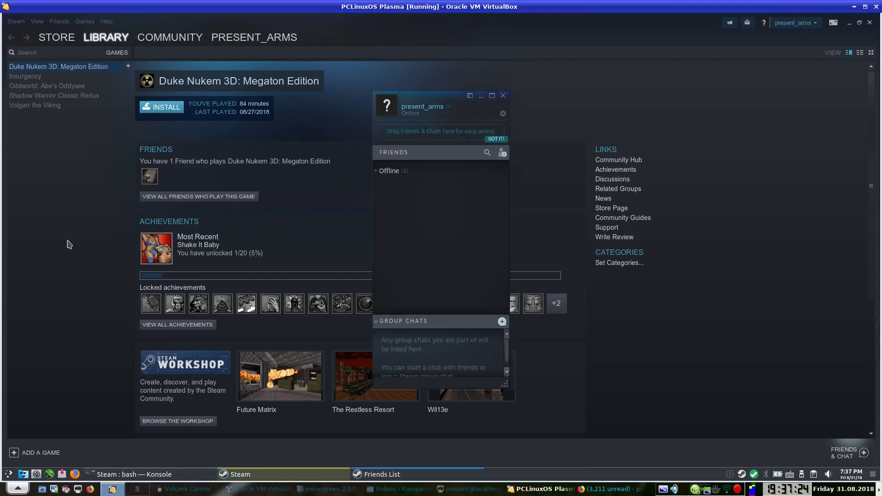
Step: Close Friends, view the Insurgency, Shadow Warrior and Volgarr pages, then quit Steam and Konsole
left_click(503, 96)
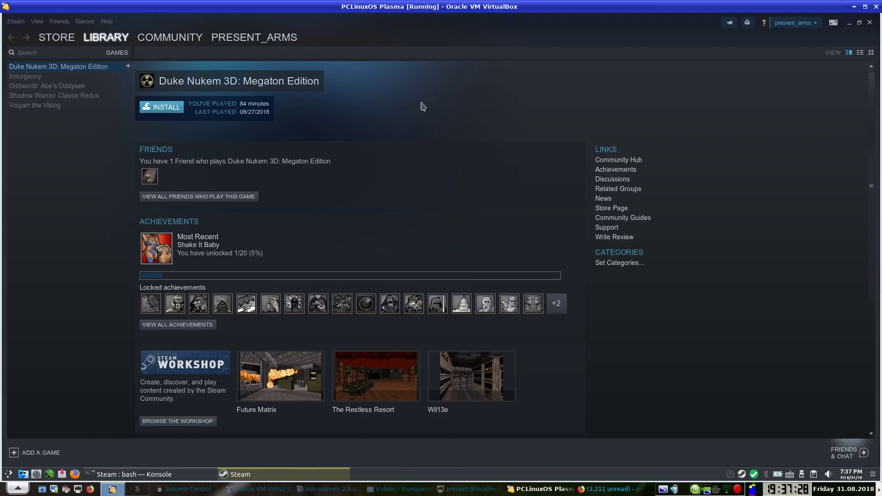
left_click(25, 76)
left_click(34, 96)
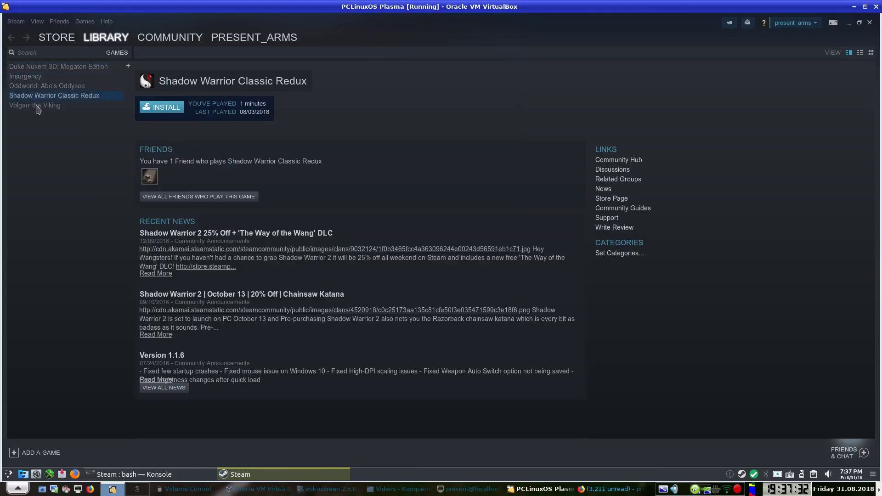
left_click(35, 105)
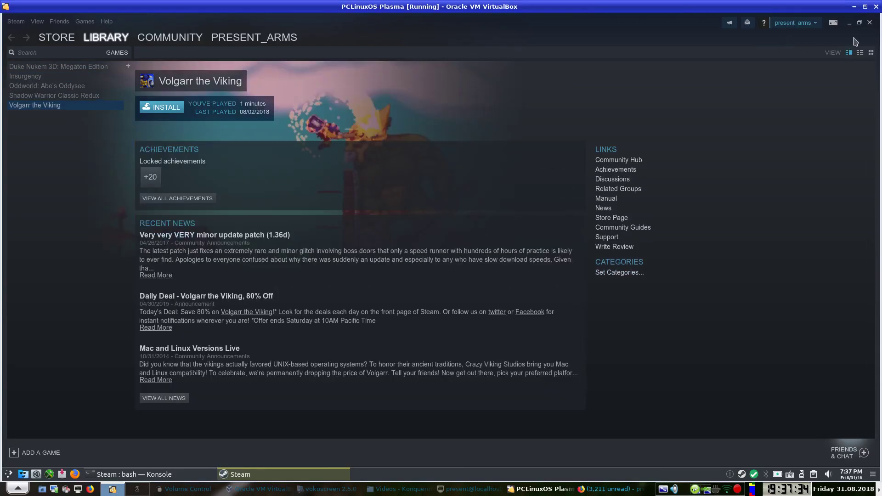
left_click(869, 23)
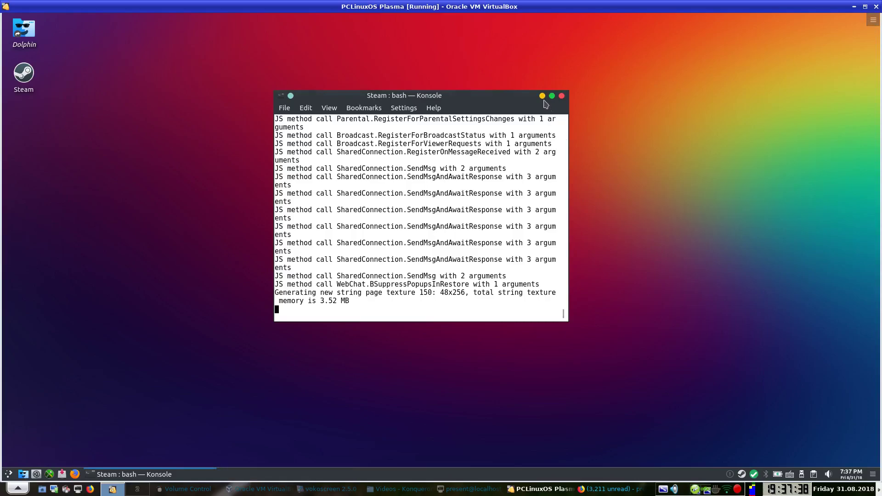
left_click(560, 98)
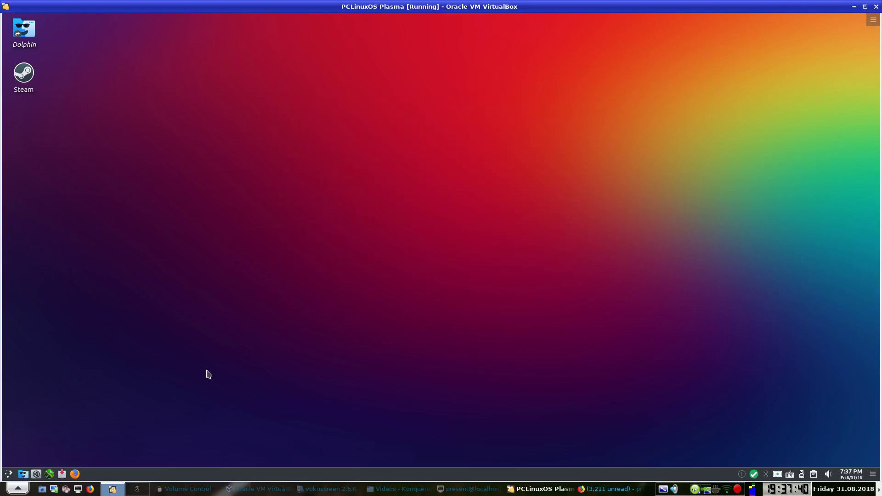
Step: Launch Synaptic from the panel and authenticate with the root password
left_click(62, 474)
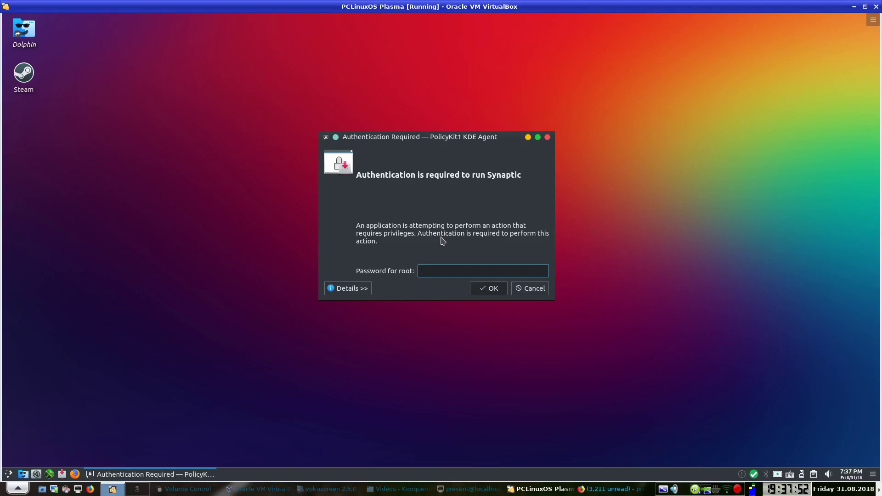
type("******")
key("Return")
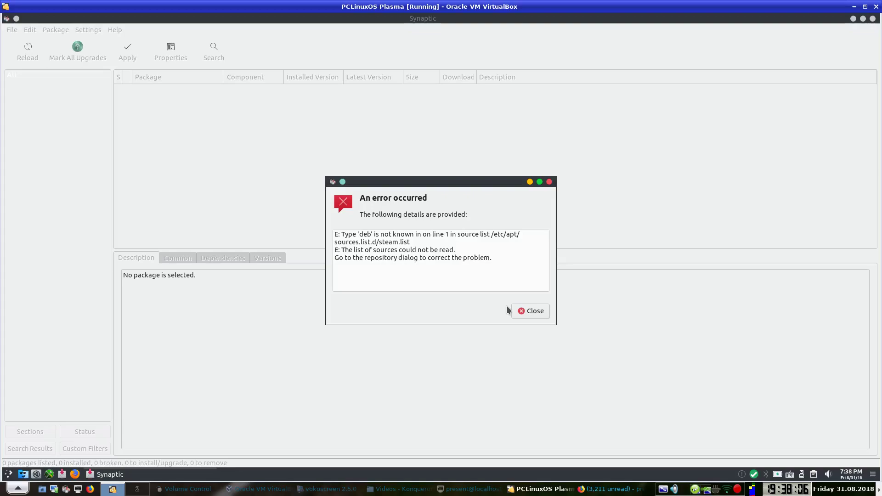
Step: Dismiss the steam.list error and delete both repo.steampowered.com entries under Settings > Repositories
left_click(531, 310)
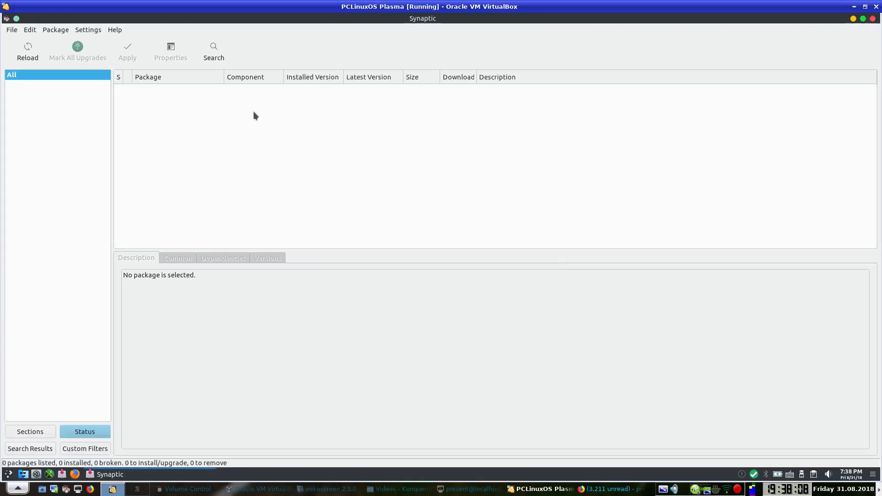
left_click(86, 30)
left_click(105, 54)
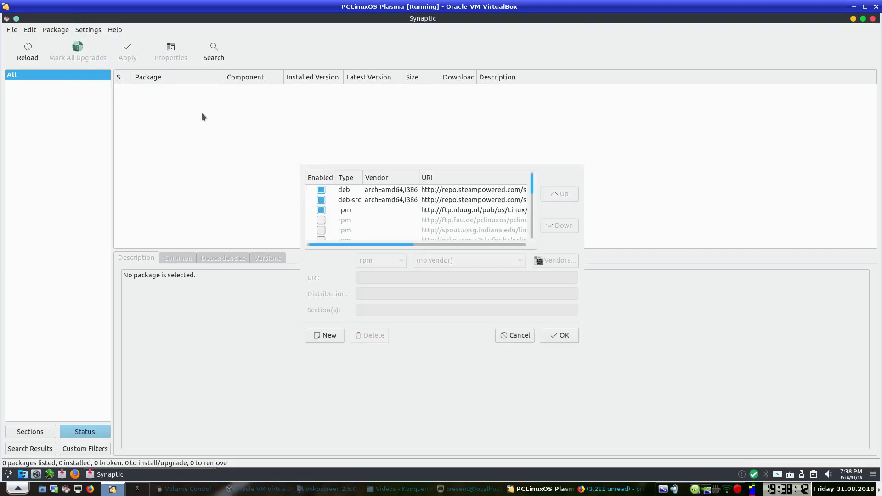
left_click(320, 190)
left_click(319, 200)
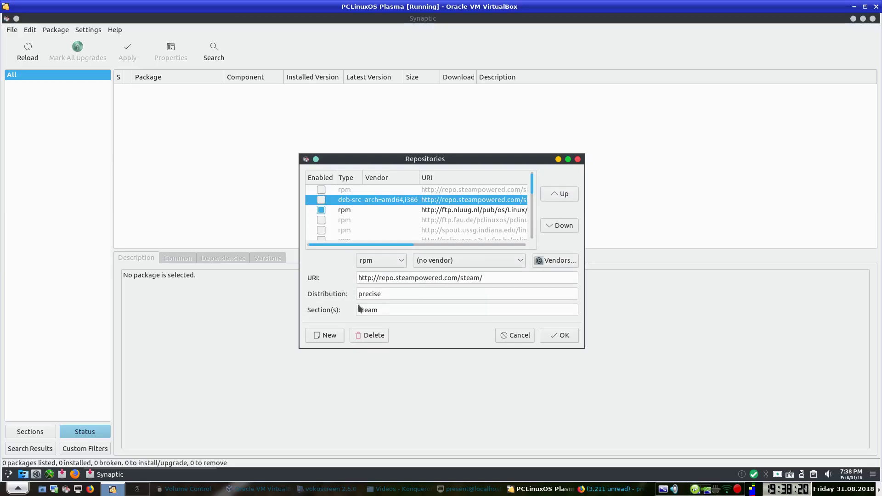
left_click(371, 335)
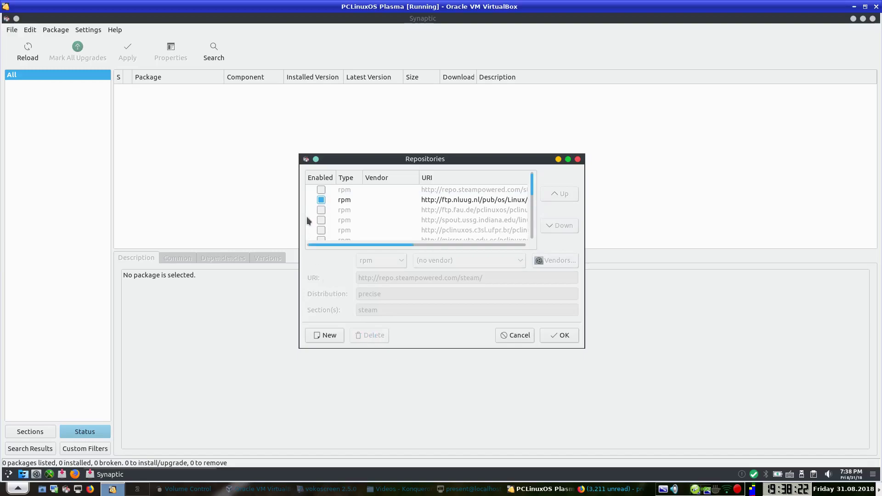
left_click(345, 190)
left_click(365, 335)
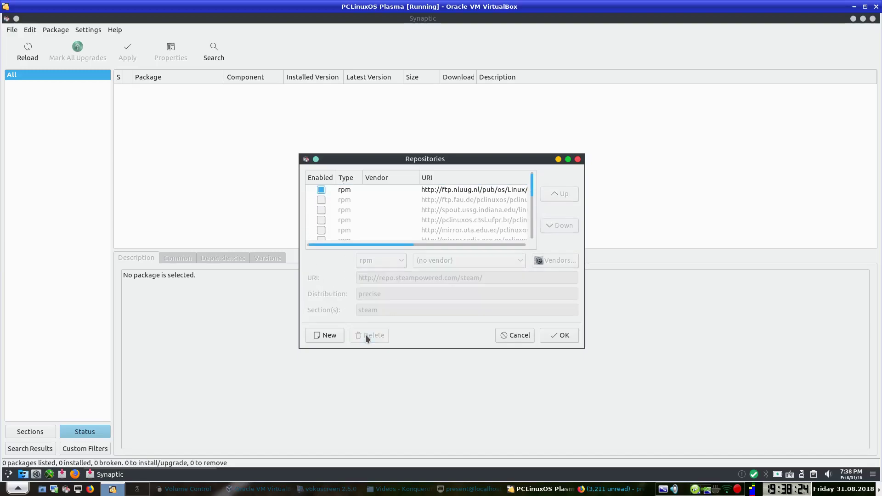
left_click(558, 338)
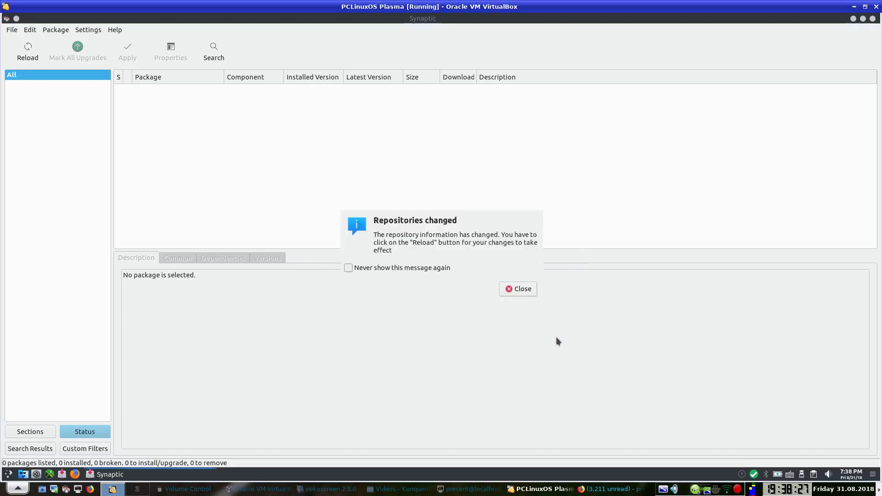
Step: Reload the package information and close Synaptic
left_click(519, 290)
left_click(25, 50)
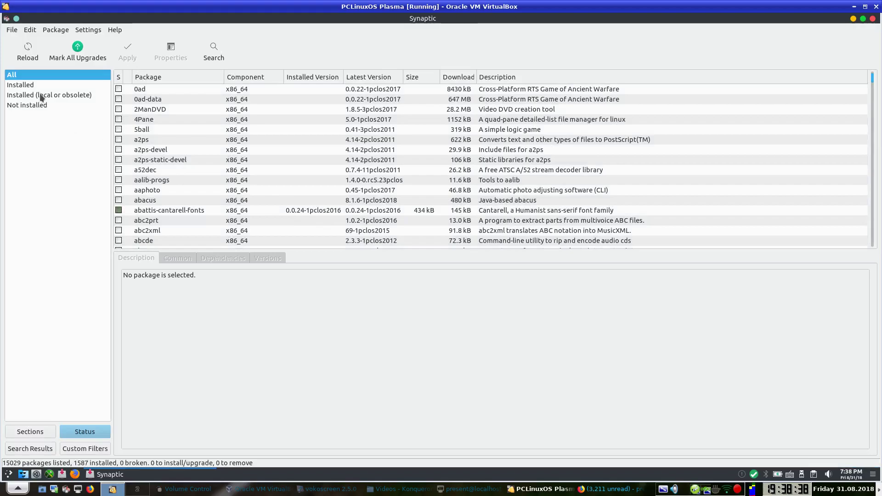
left_click(874, 20)
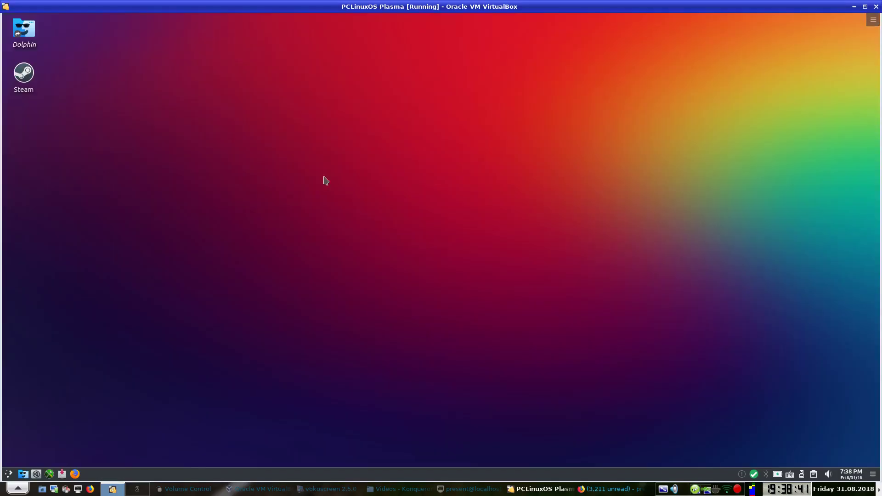
Step: Relaunch Steam from its desktop icon and continue past the missing-packages prompt
left_click(21, 82)
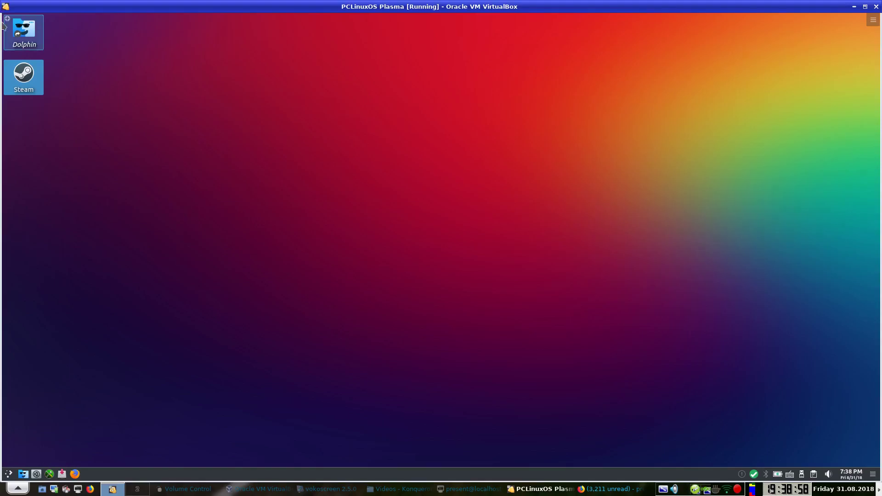
left_click(26, 85)
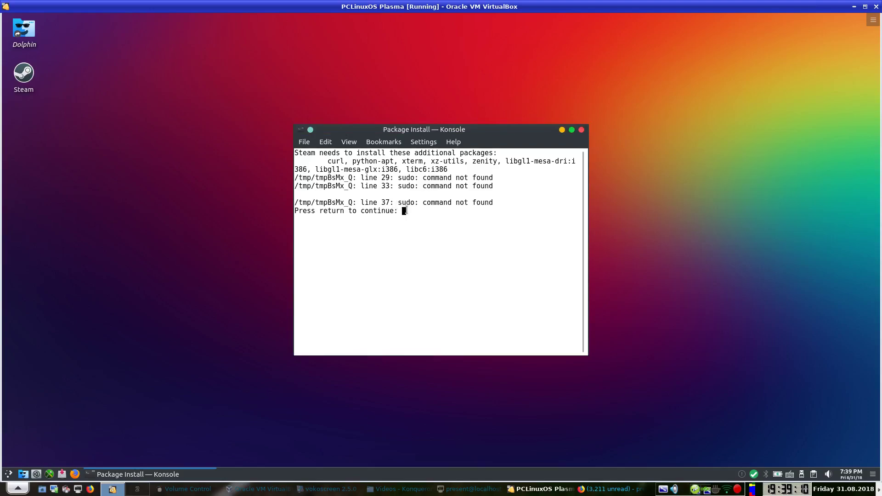
key("Return")
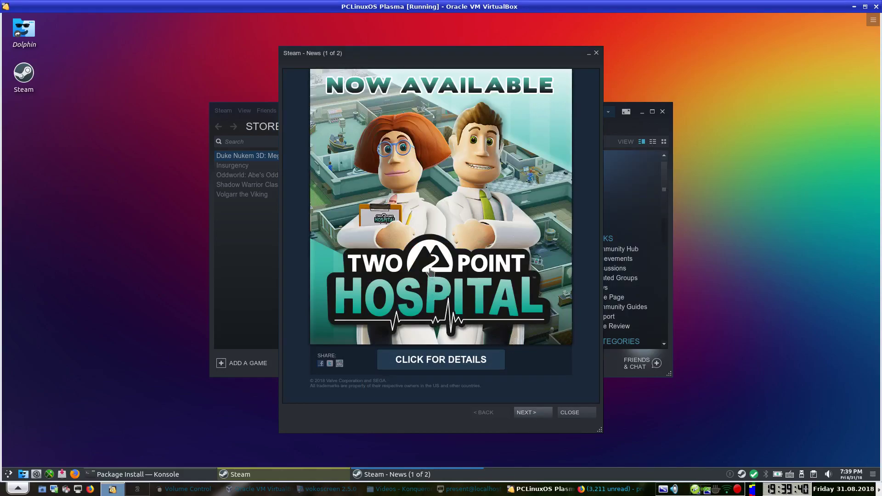
Step: Close the Steam News popup and browse Insurgency, Oddworld, then Volgarr the Viking in the library
left_click(579, 412)
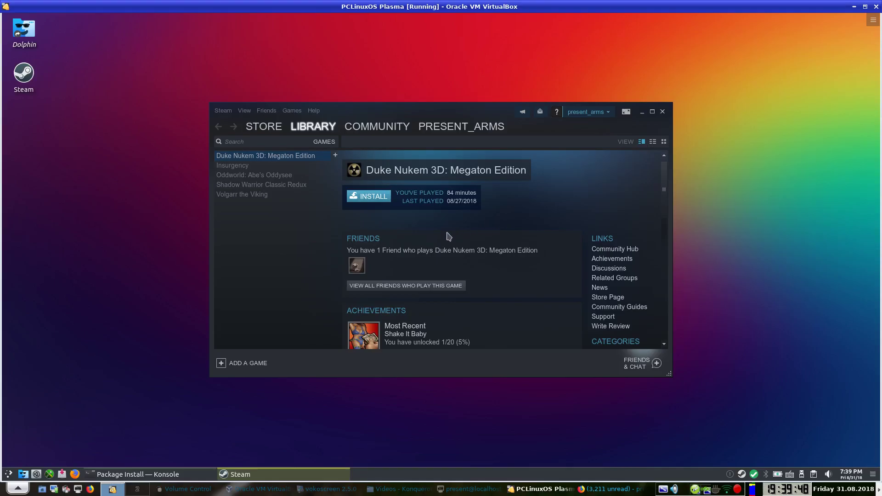
scroll(442, 227, "down", 5)
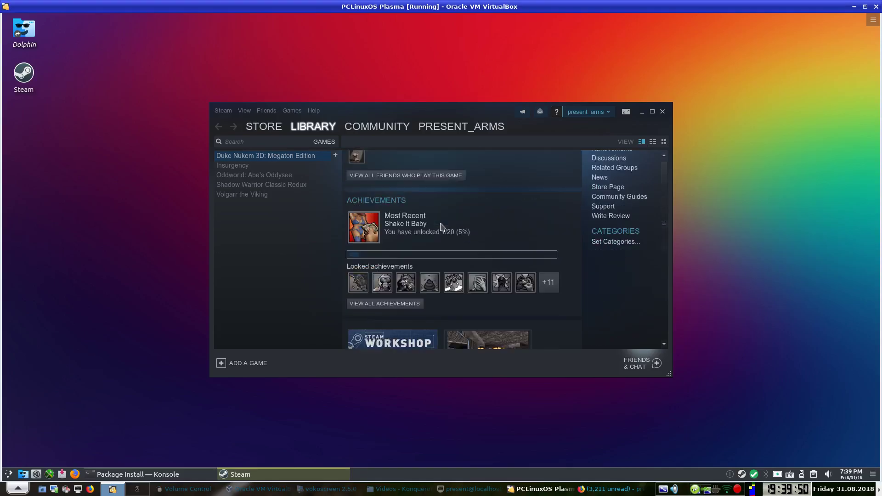
scroll(442, 227, "up", 5)
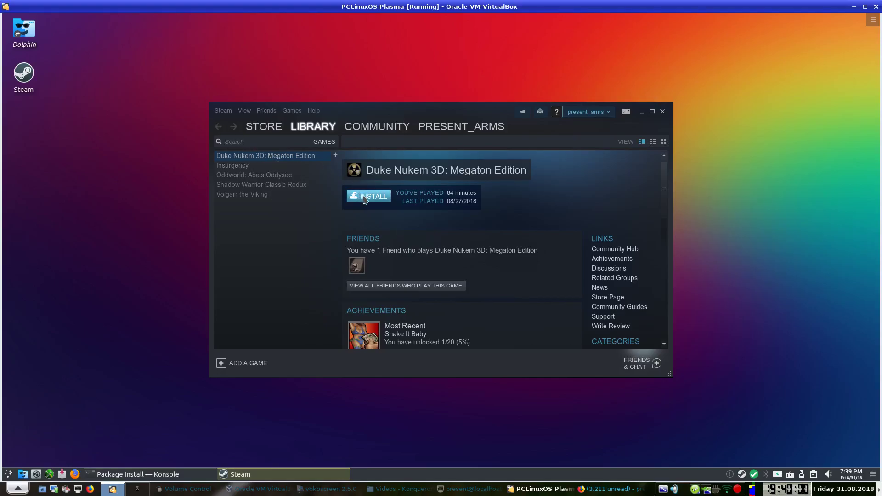
left_click(239, 166)
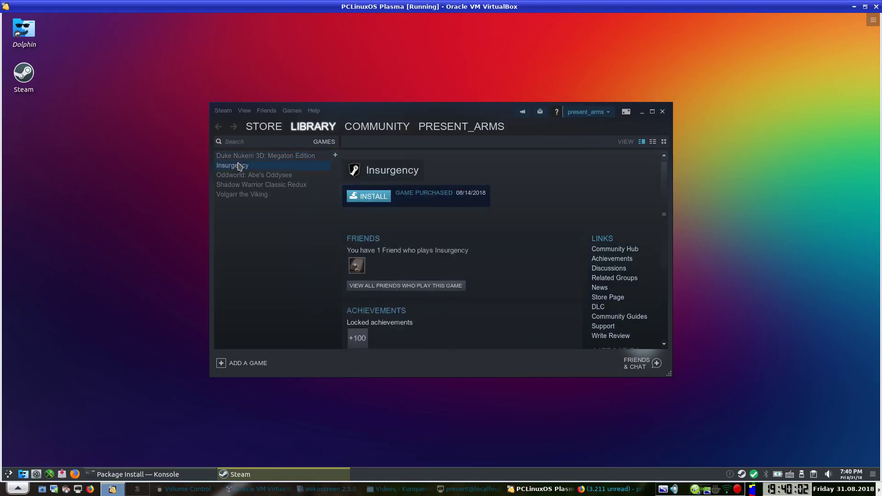
left_click(234, 175)
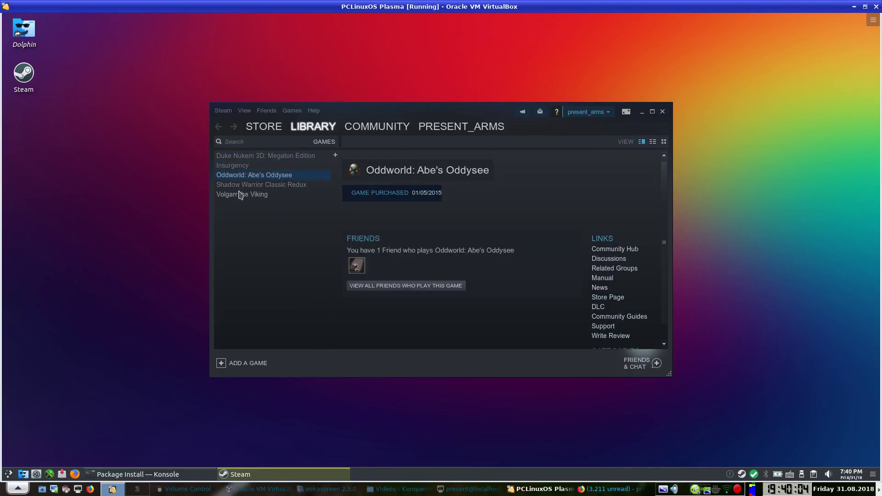
left_click(240, 195)
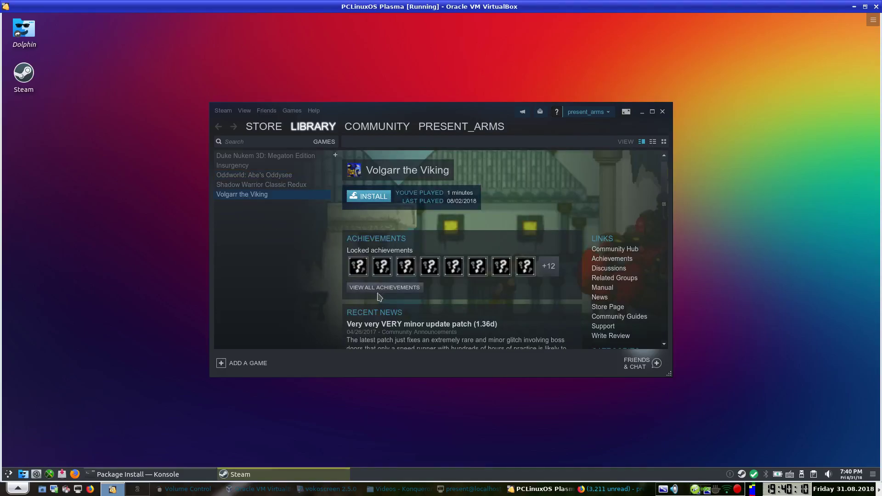
Step: Install Volgarr the Viking to the default location and follow its progress in Manage Downloads
left_click(374, 202)
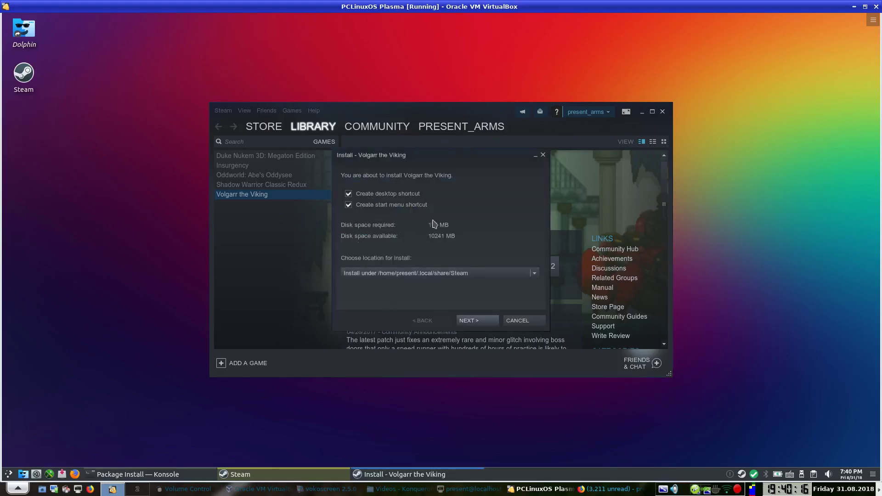
left_click(479, 320)
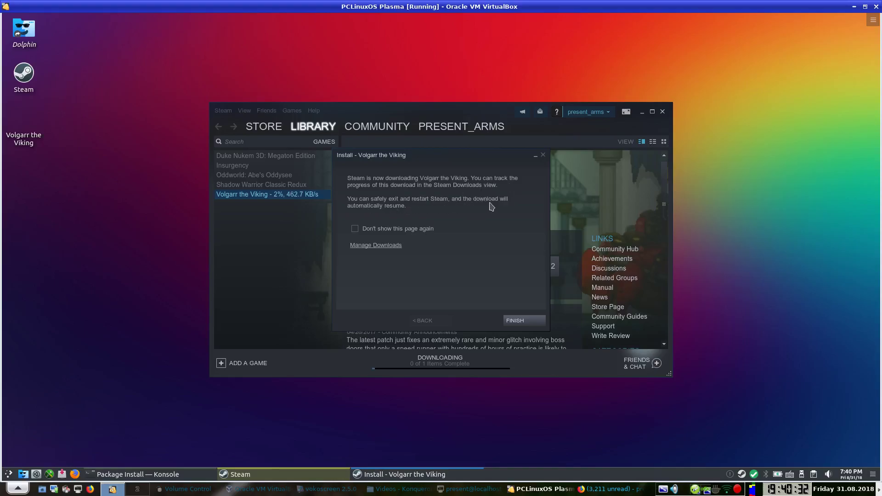
left_click(372, 246)
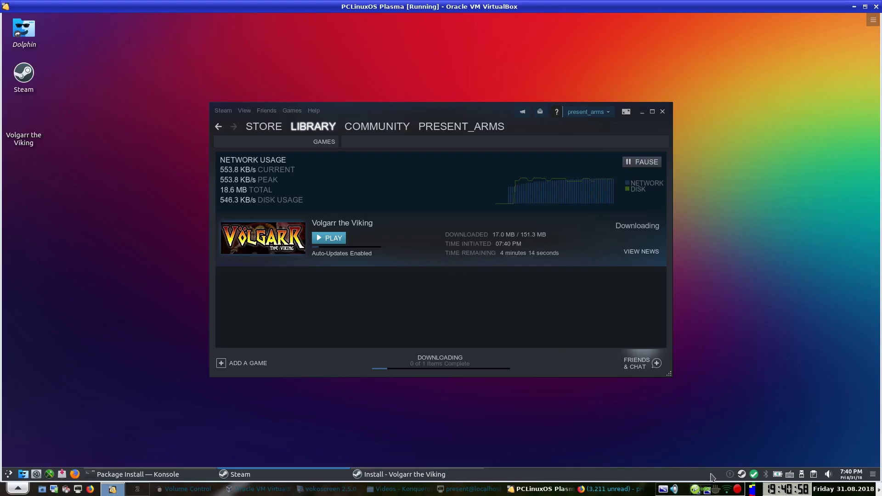
Step: Use the screen recorder's tray menu while the Volgarr the Viking download completes
right_click(738, 492)
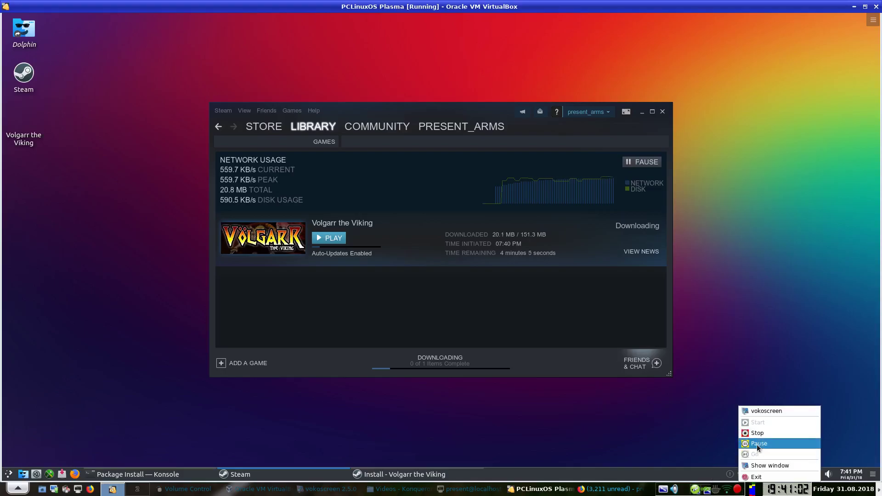
left_click(756, 445)
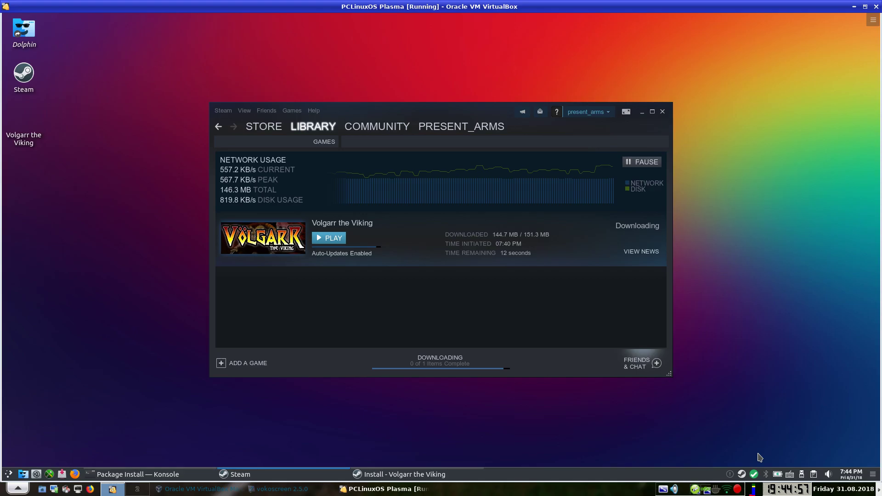